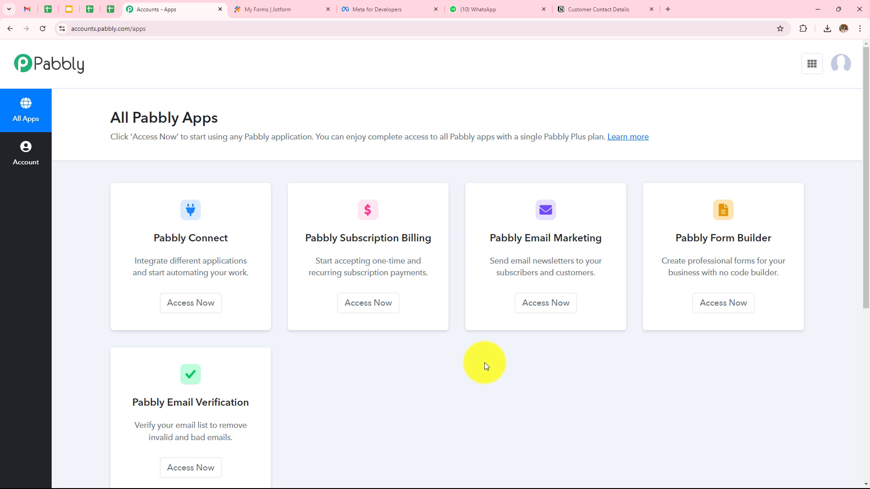
Open the Pabbly Connect dashboard and scroll through its task counts, folders and workflows.
click(199, 314)
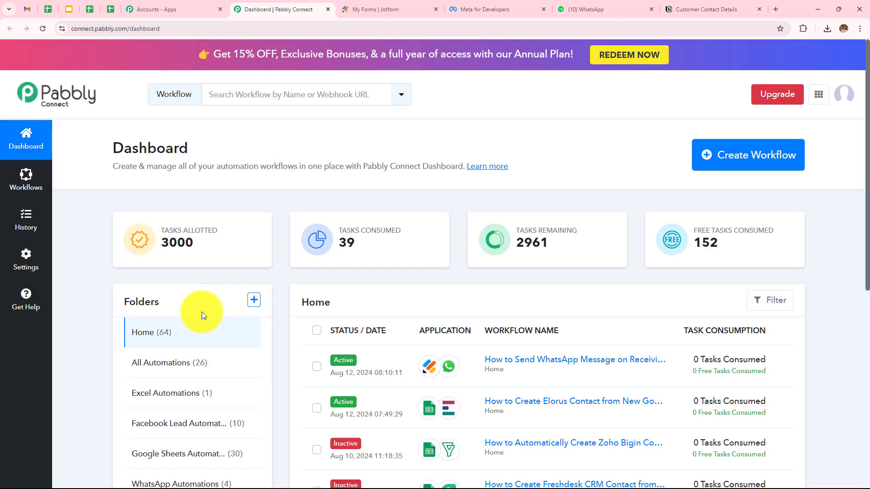
scroll(368, 309, down, 3)
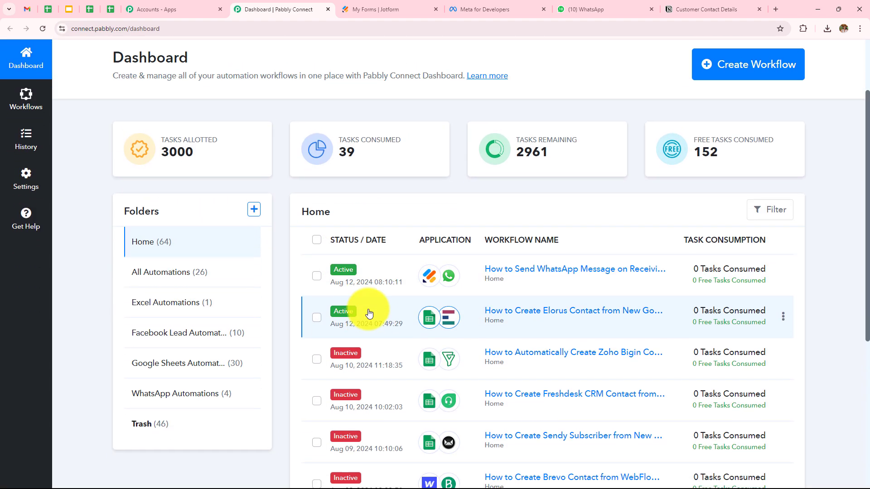
scroll(475, 322, down, 4)
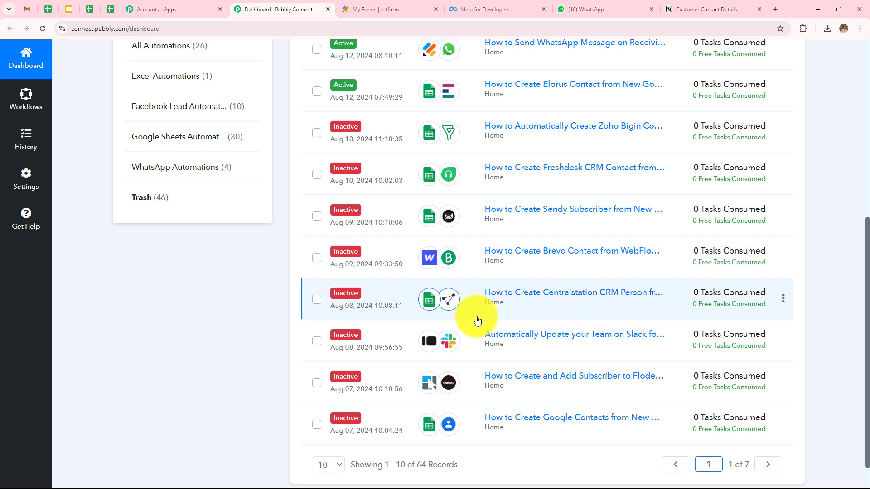
scroll(477, 321, up, 4)
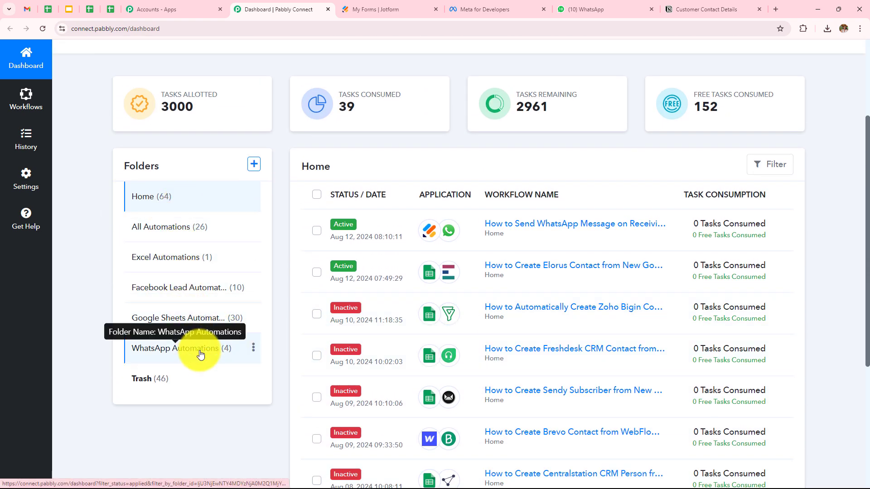
scroll(199, 351, up, 2)
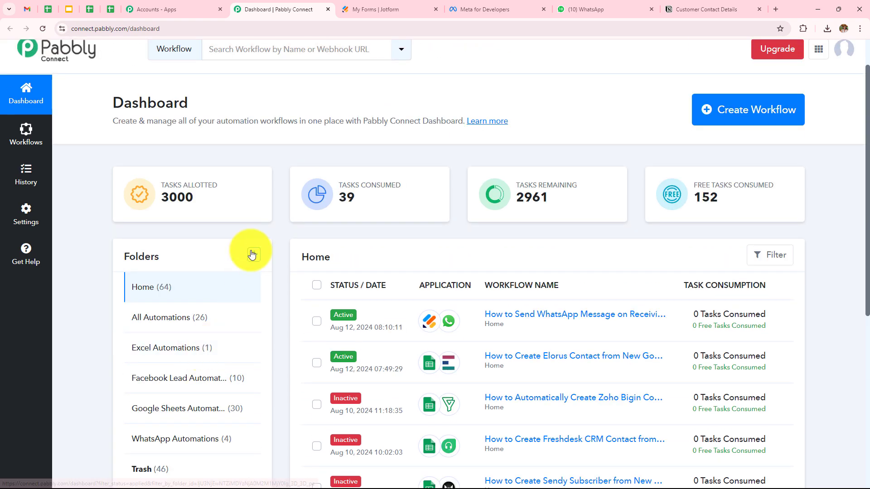
Open the Create Folder form and dismiss it without creating a folder.
click(255, 257)
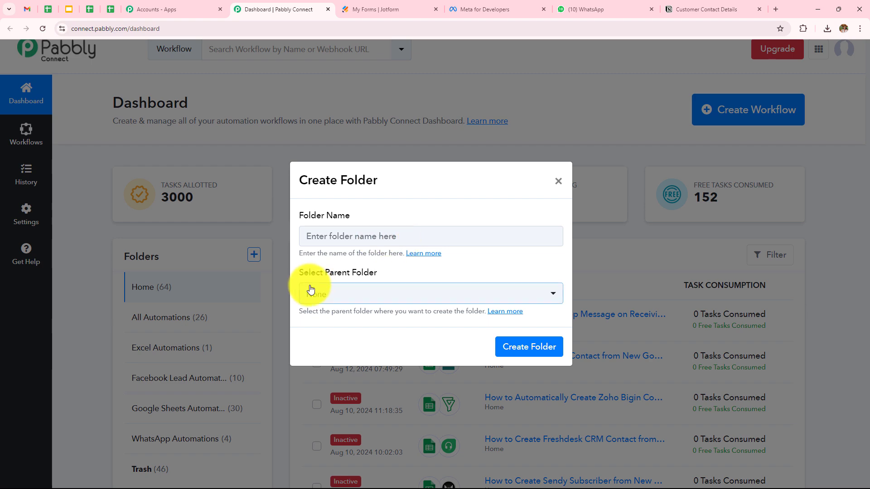
click(559, 182)
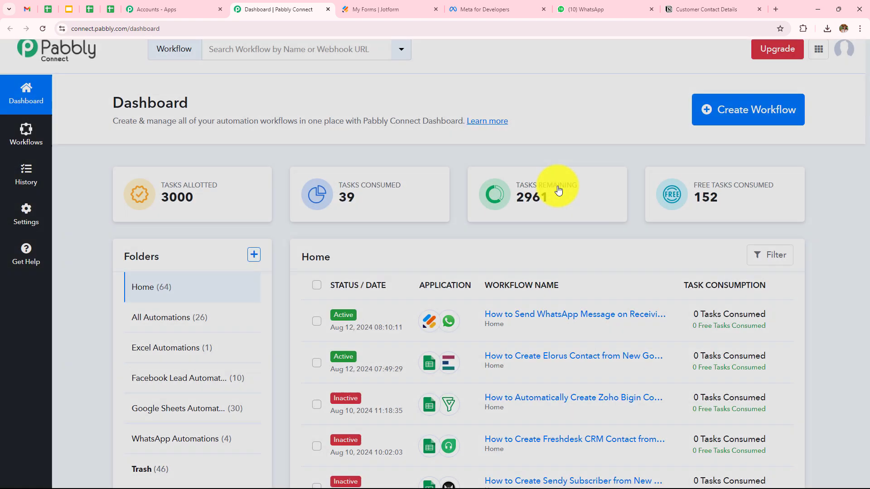
scroll(558, 185, up, 1)
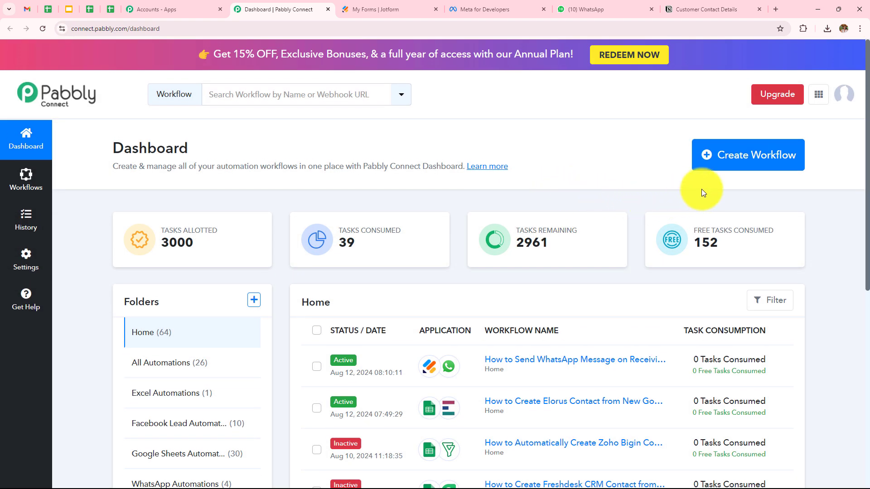
Create the 'Send WhatsApp Message on Receiving New Jotform Submission & Add Details in Notion' workflow in WhatsApp Automations.
click(759, 164)
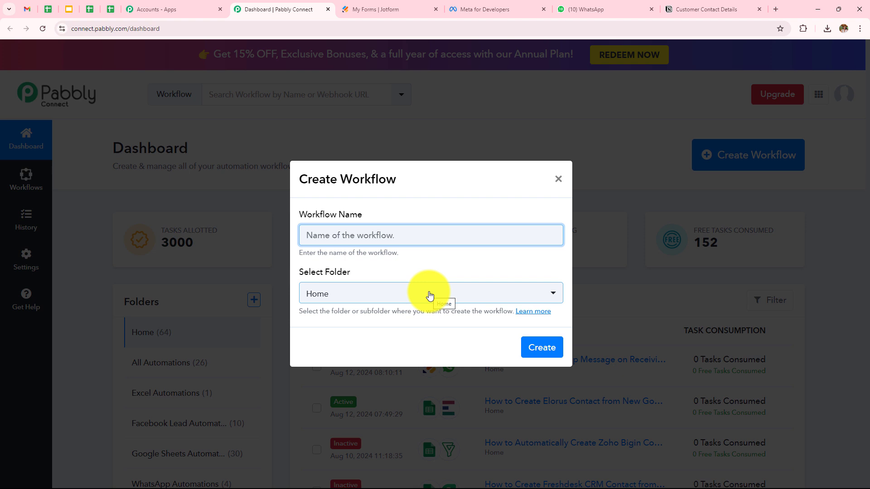
key(ctrl+v)
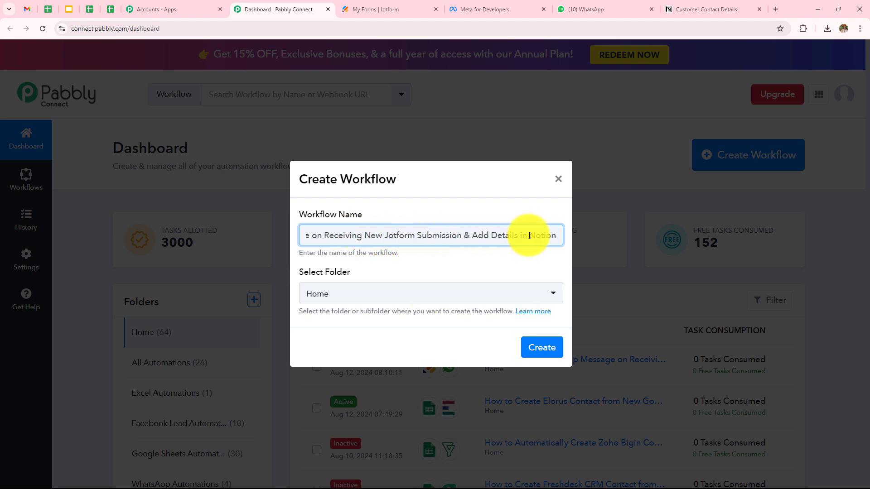
click(342, 293)
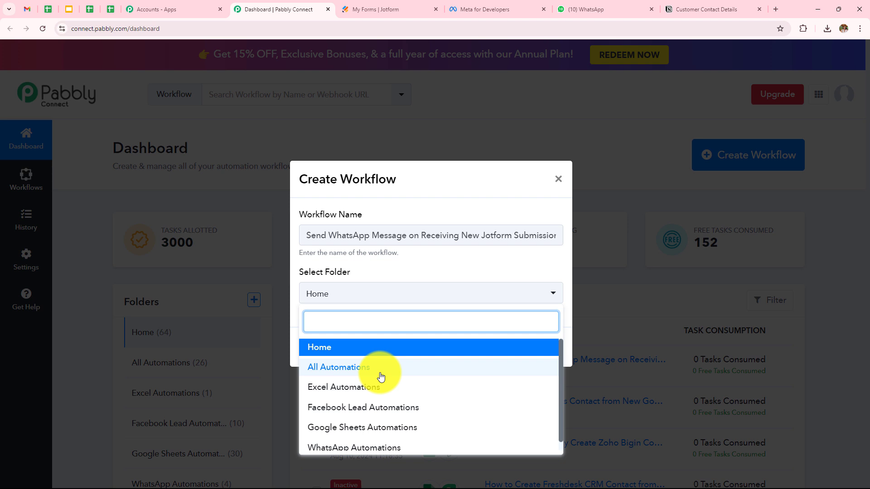
scroll(381, 376, down, 1)
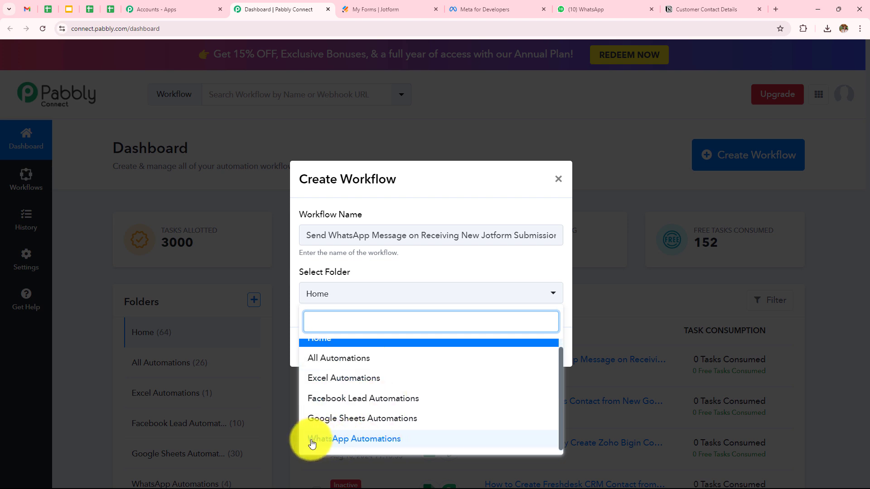
click(337, 446)
click(553, 351)
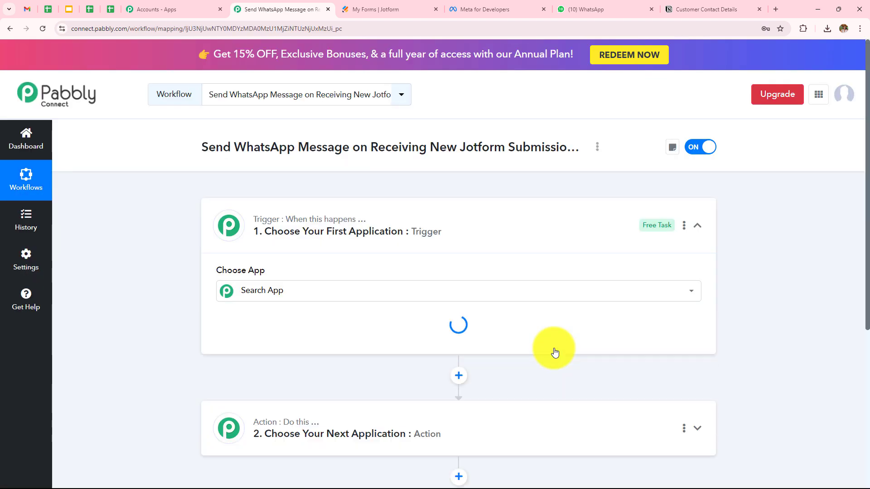
Collapse the trigger step and read the help text for its label.
click(695, 227)
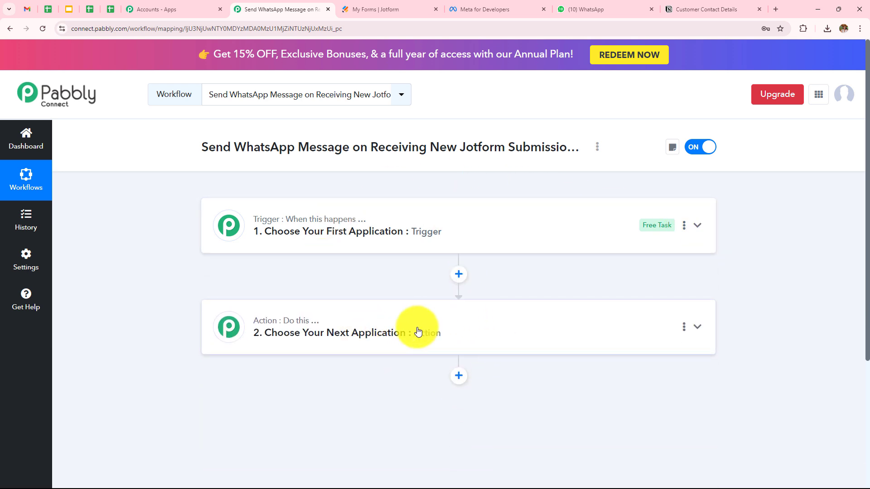
mouse_move(299, 225)
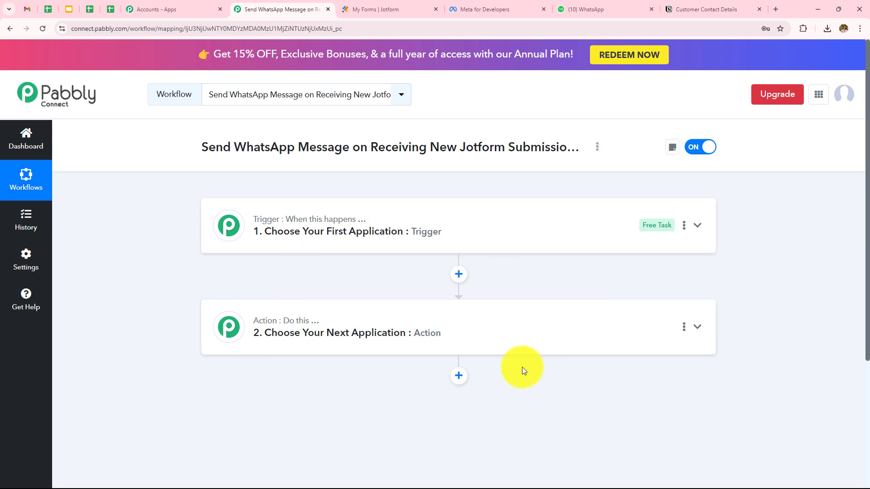
Set the trigger app to Jotform with the New Response event.
click(463, 241)
click(457, 294)
text(Jot)
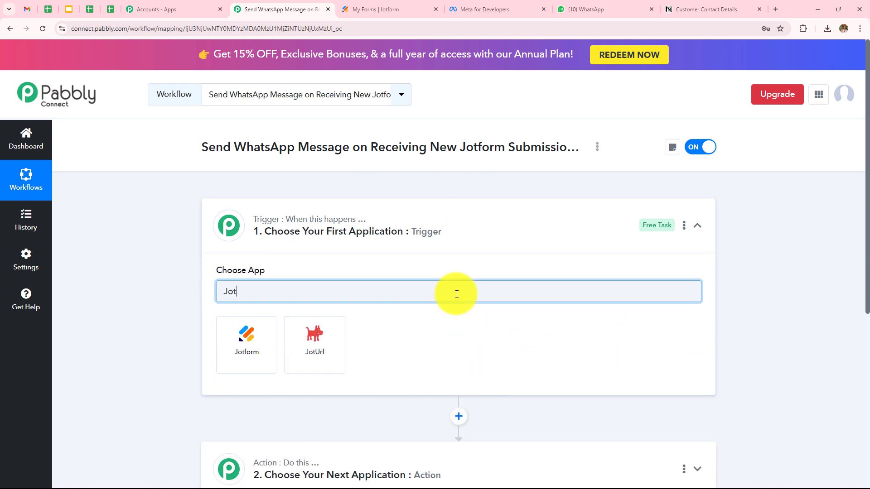
text(fo)
click(228, 354)
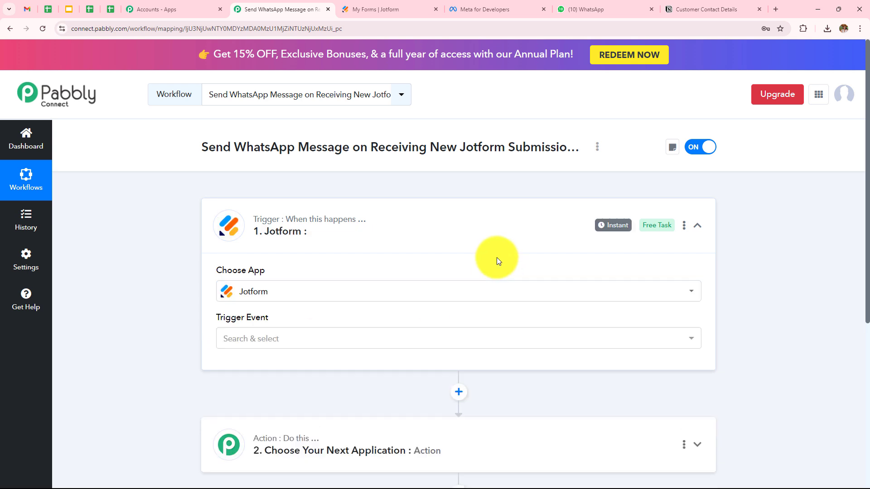
click(472, 338)
click(235, 413)
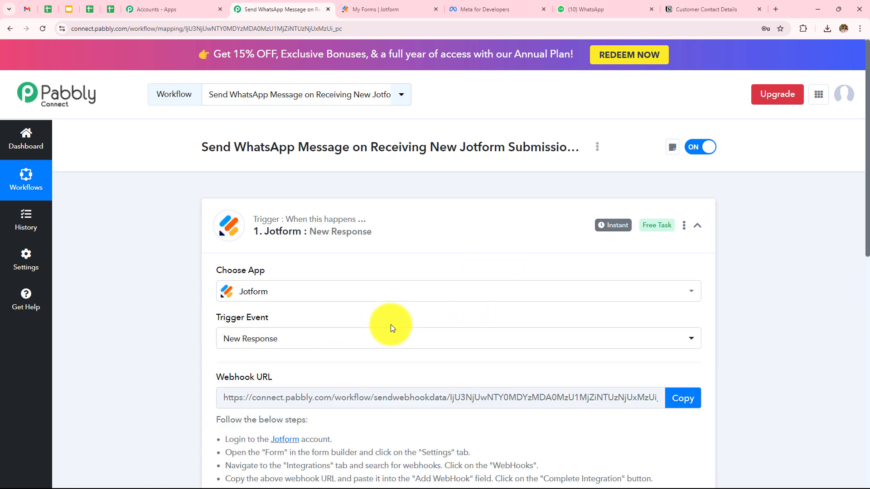
Review the generated webhook URL and its setup instructions.
scroll(390, 326, down, 2)
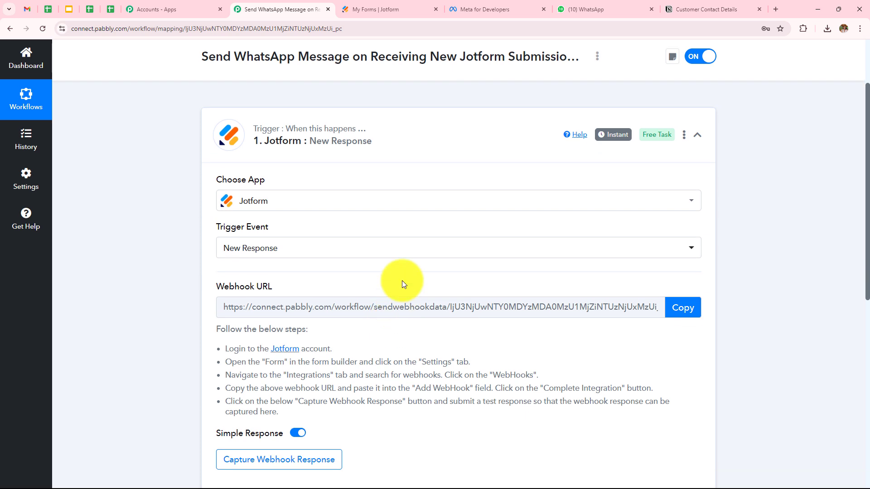
mouse_move(260, 292)
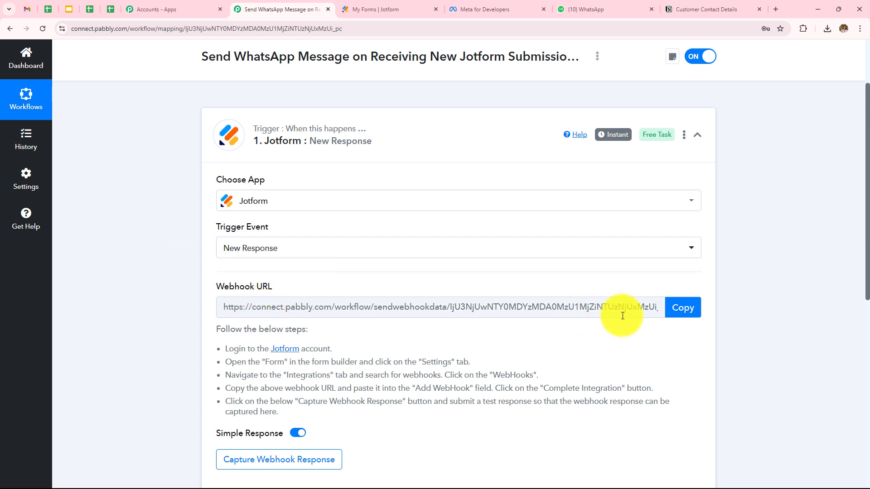
scroll(522, 340, down, 2)
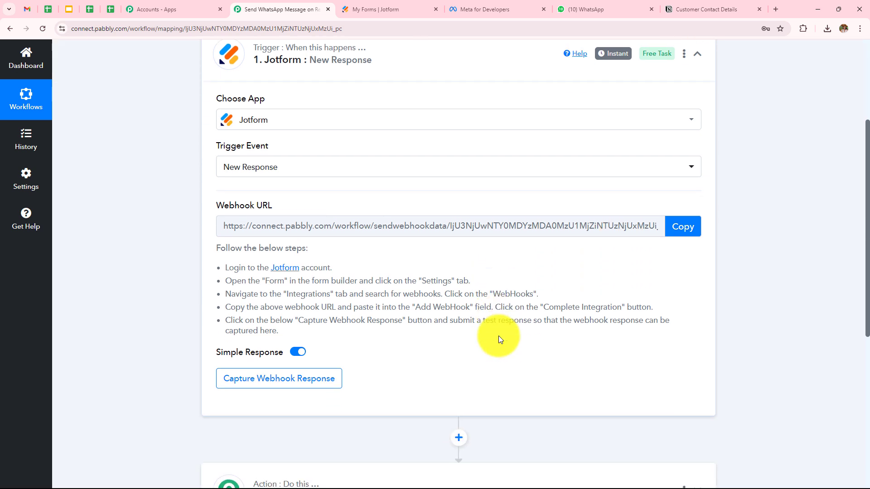
drag(219, 249, 301, 319)
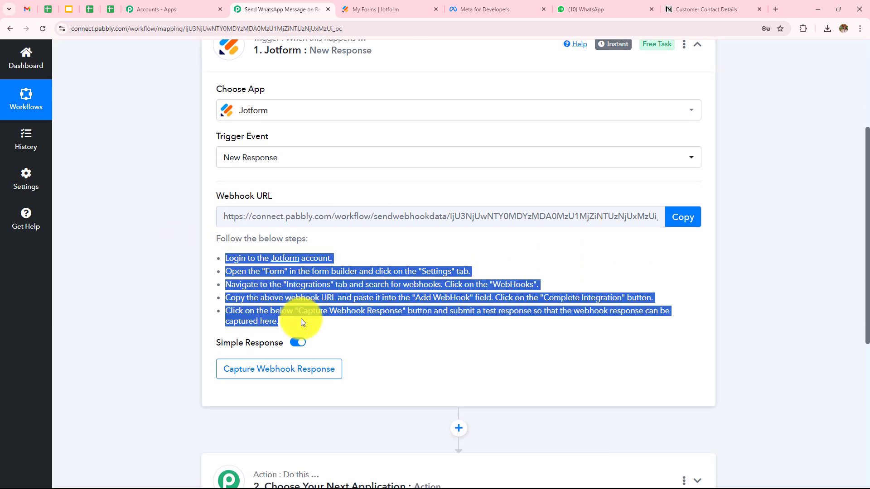
click(461, 333)
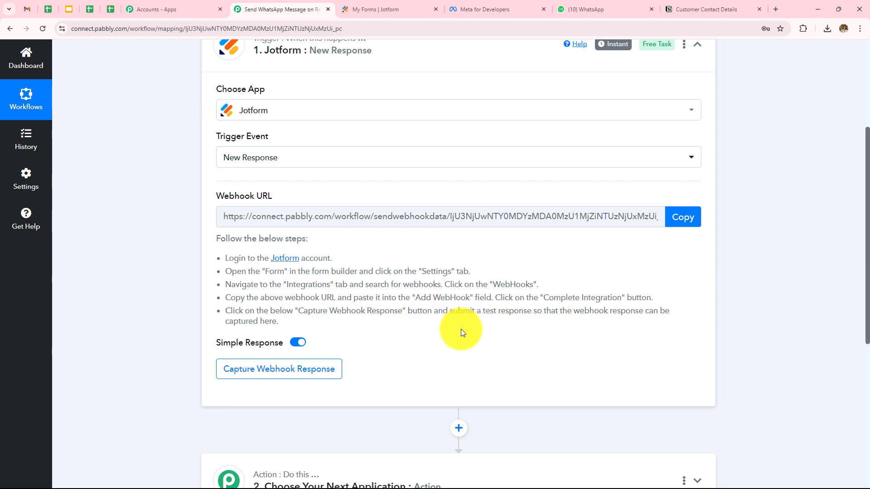
In Jotform, open the Contact Form's WebHooks integration and delete the old webhook URL.
click(382, 10)
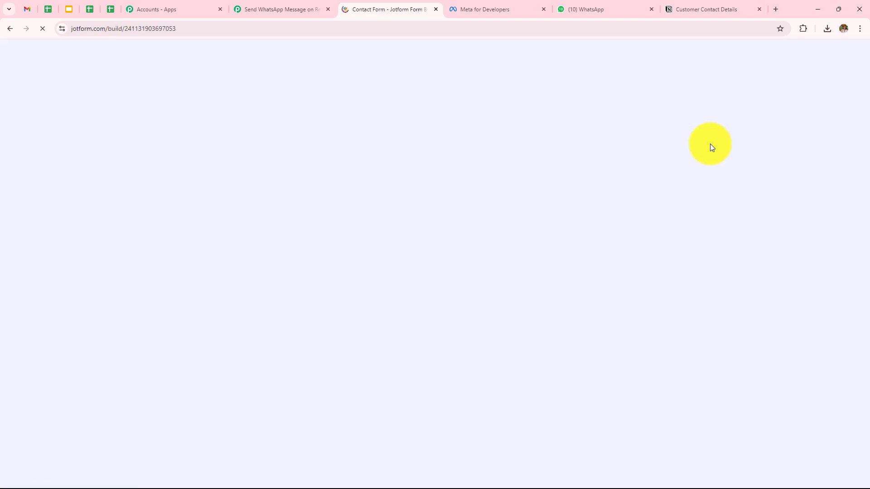
scroll(573, 194, down, 4)
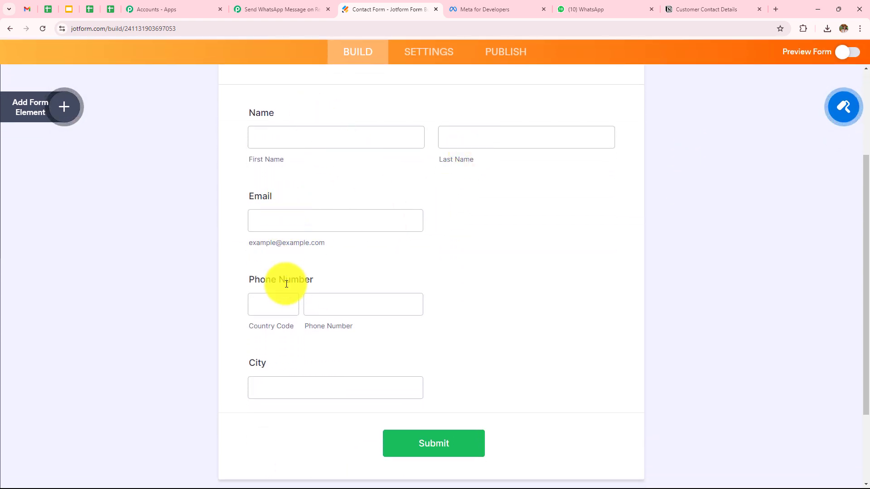
scroll(438, 157, up, 4)
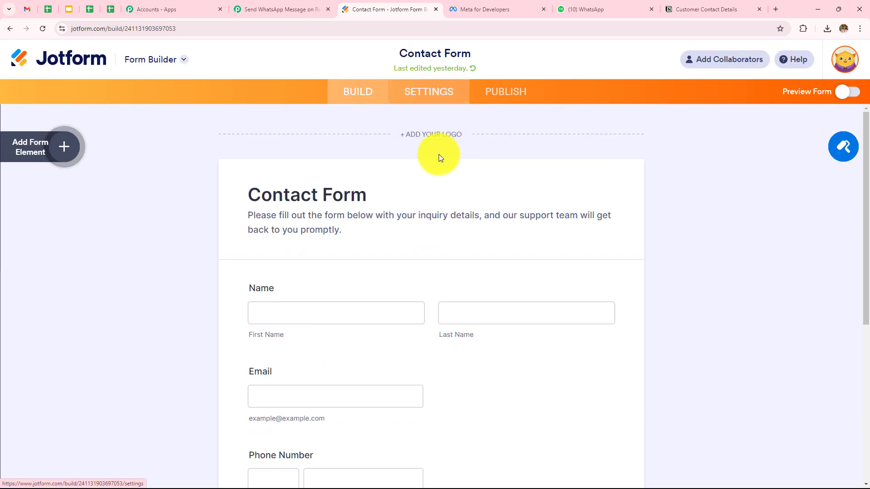
click(443, 97)
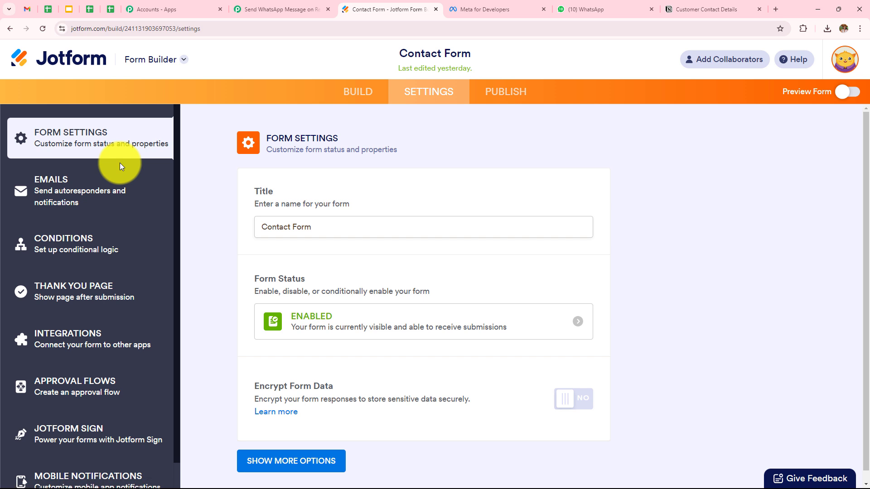
click(49, 338)
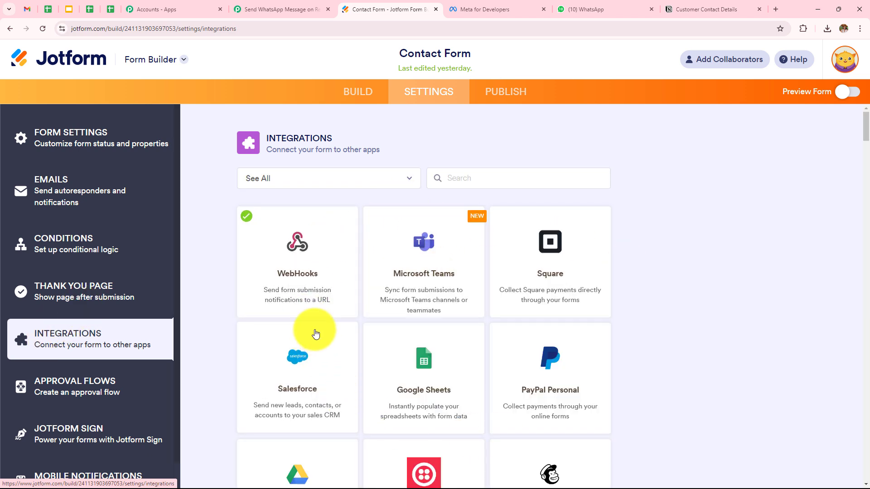
click(297, 292)
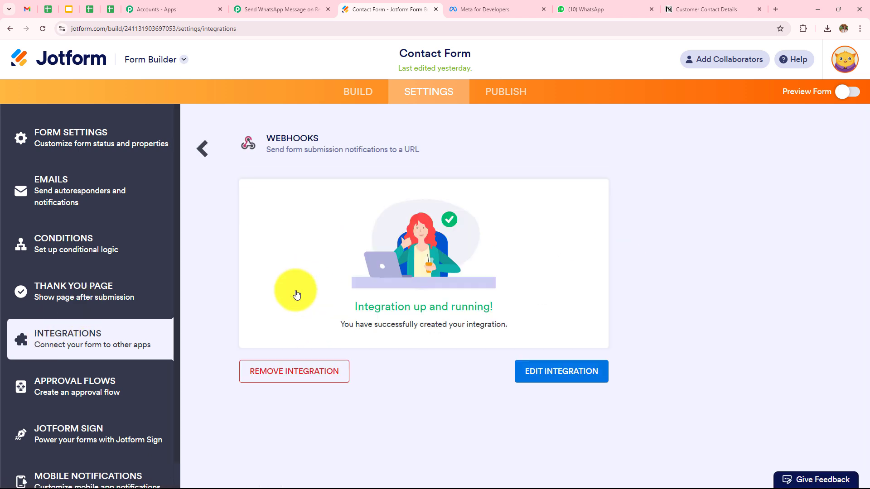
click(567, 376)
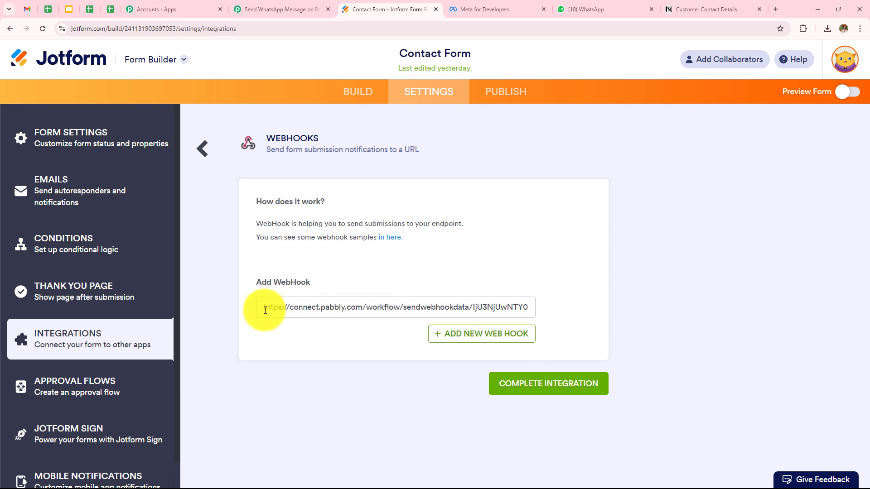
drag(265, 308, 719, 296)
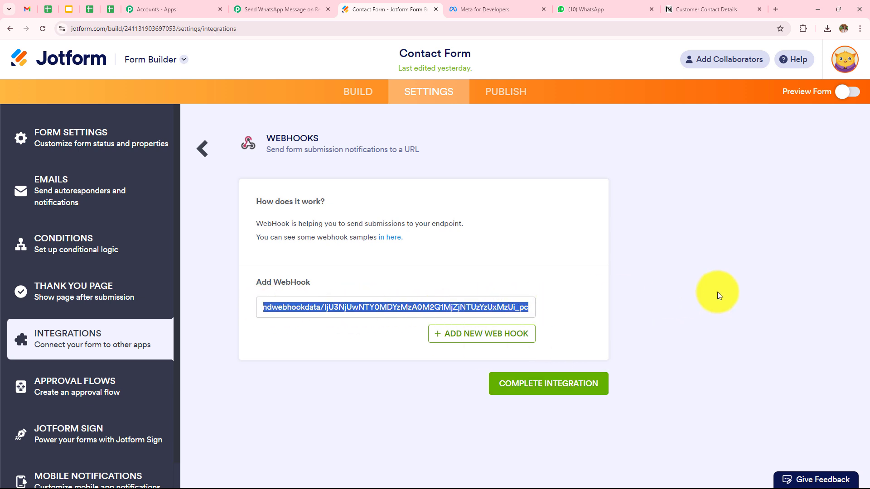
key(BackSpace)
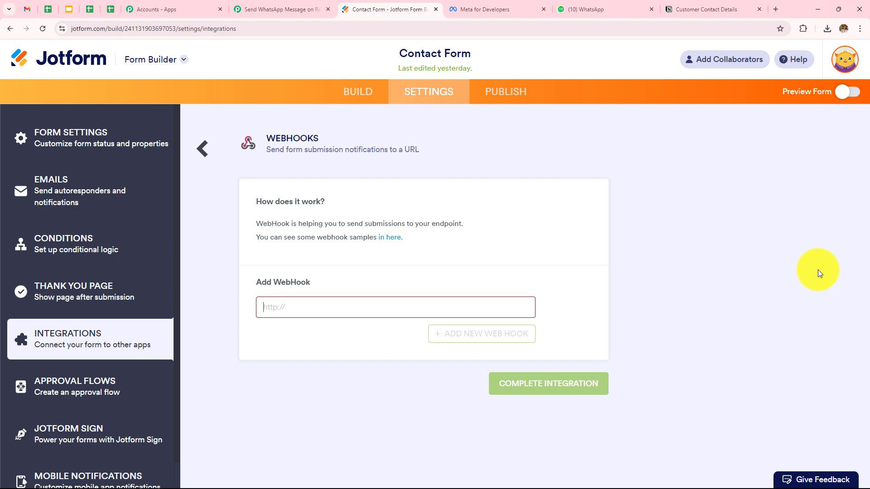
Paste the Pabbly workflow's webhook URL into the Jotform webhook and complete the integration.
click(290, 8)
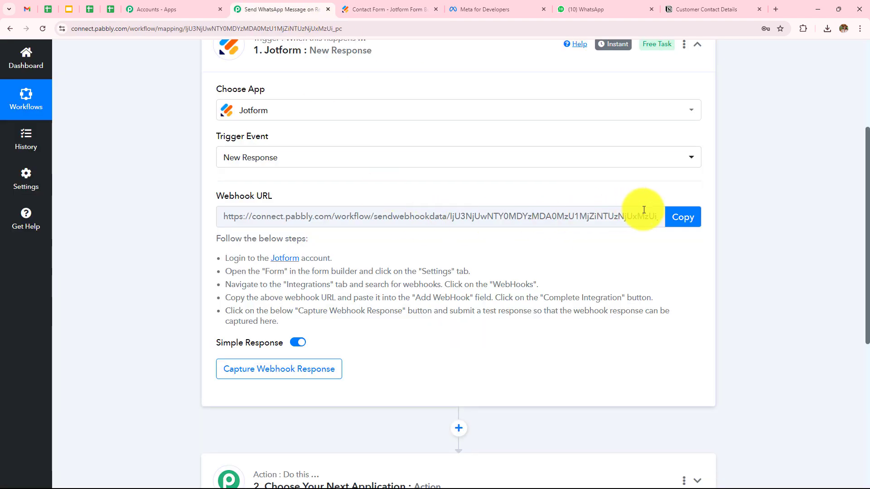
click(683, 217)
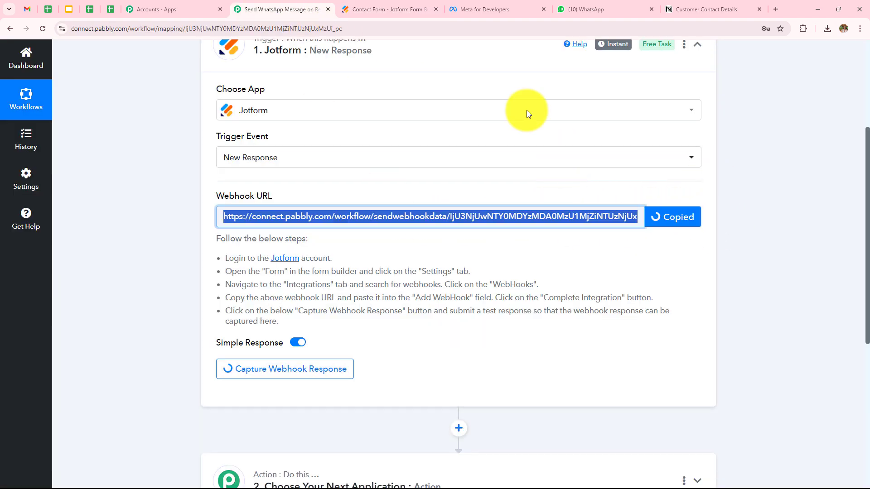
click(382, 9)
click(436, 303)
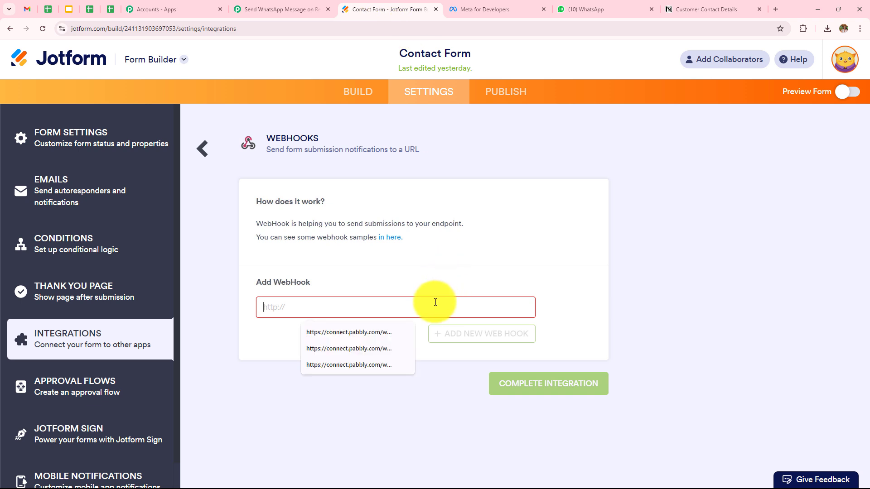
key(ctrl+v)
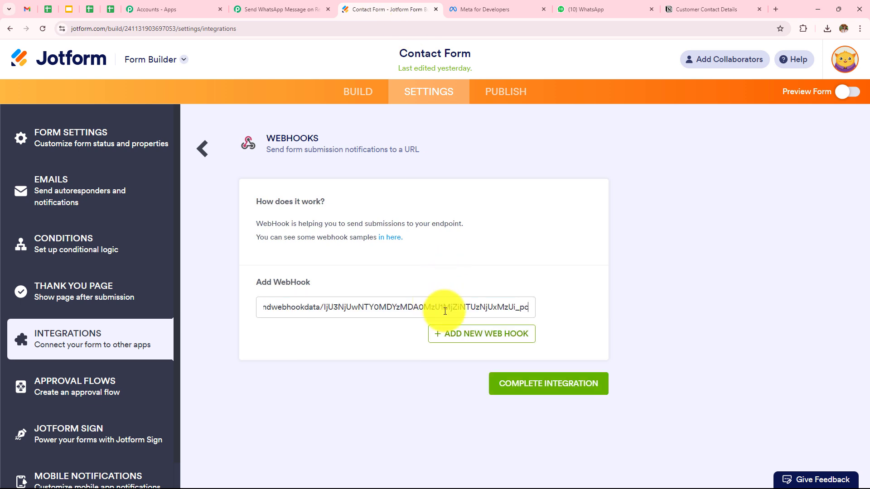
click(557, 392)
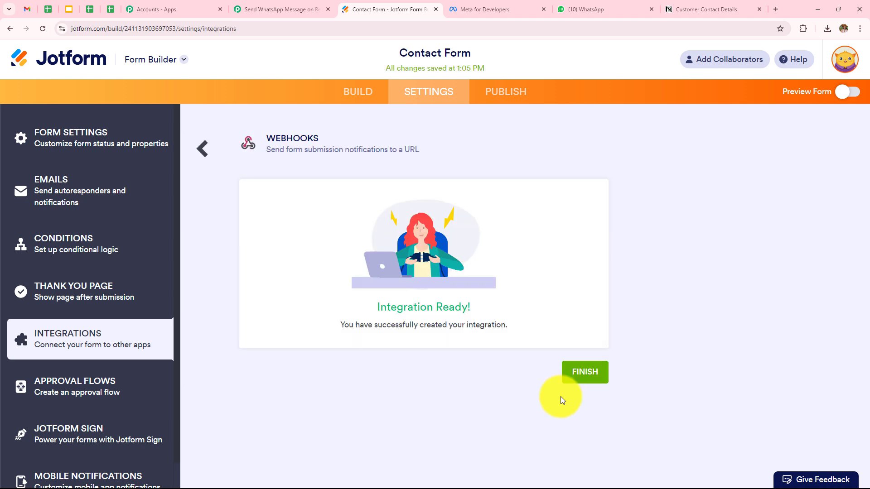
click(586, 372)
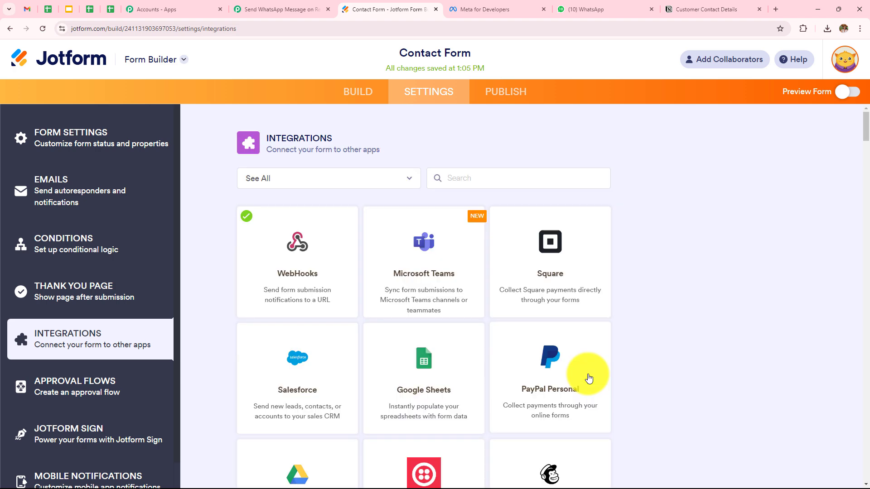
Read Pabbly's note that the trigger is waiting for a test webhook submission.
click(281, 10)
scroll(324, 361, down, 3)
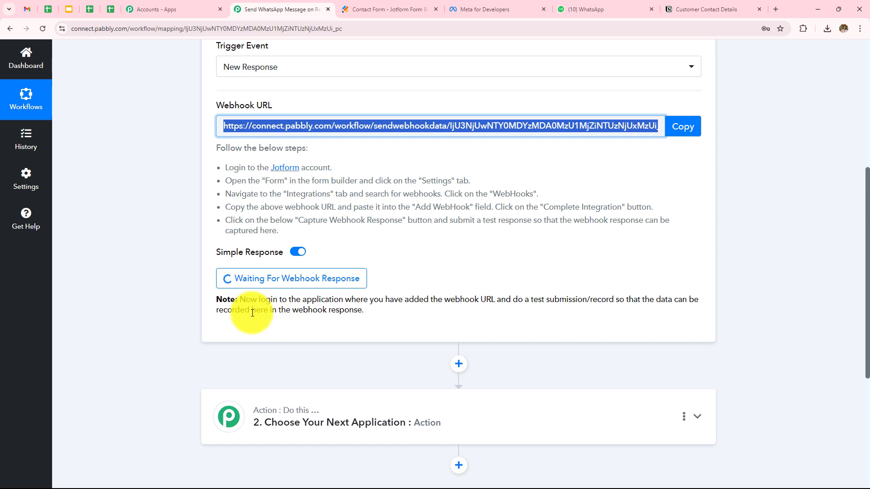
drag(237, 300, 717, 312)
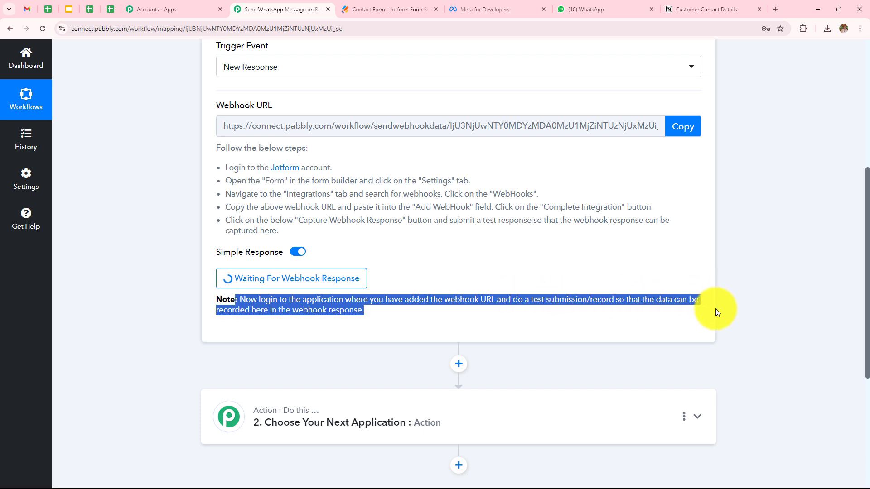
click(456, 264)
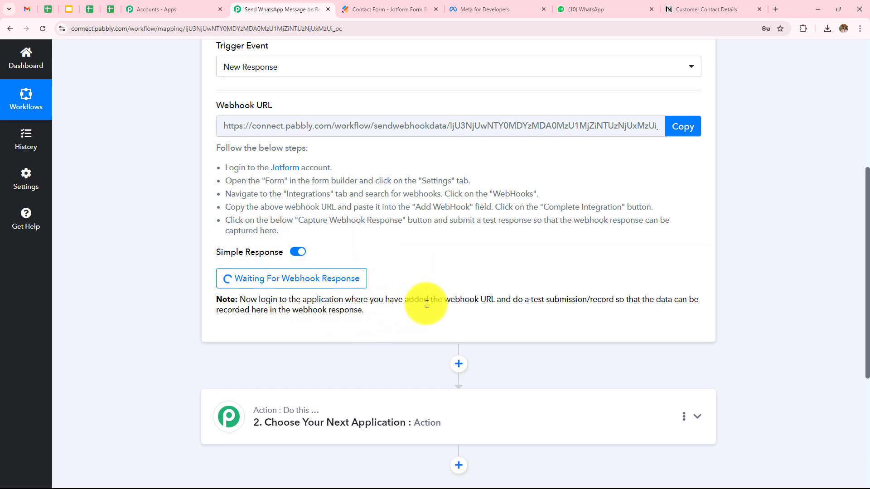
scroll(421, 281, up, 1)
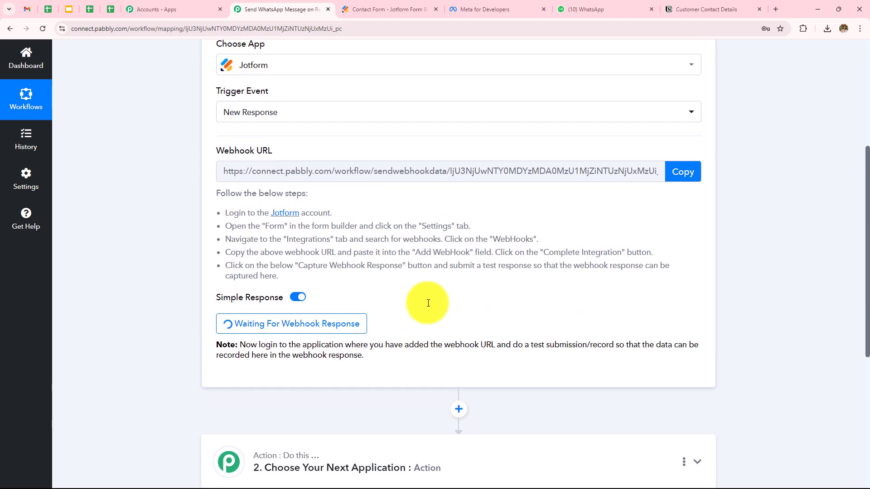
Copy the Contact Form's public link from Jotform's Publish page.
click(358, 13)
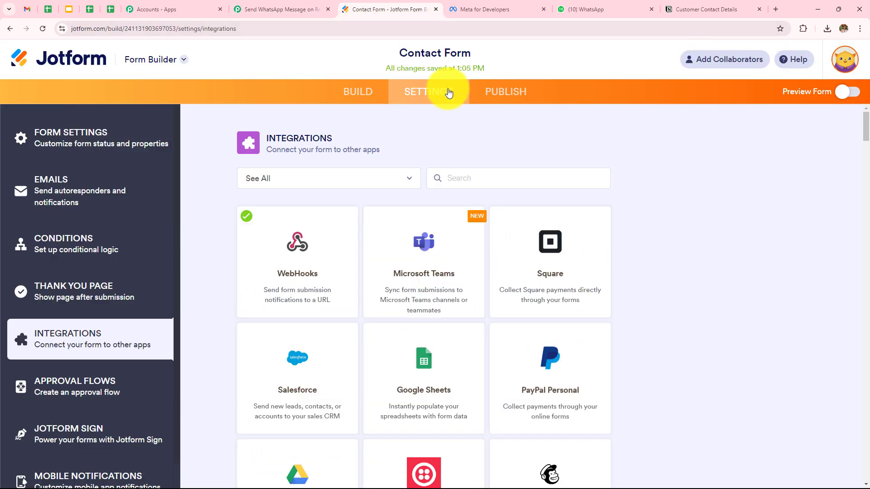
click(505, 98)
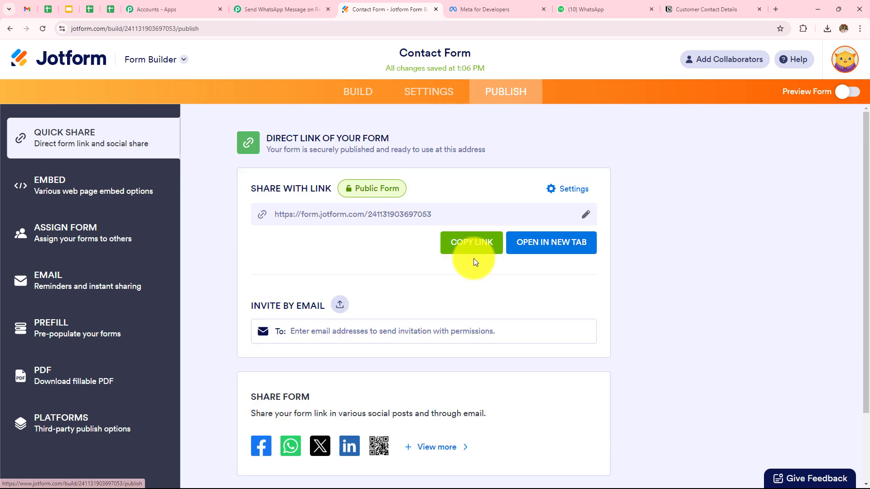
click(470, 247)
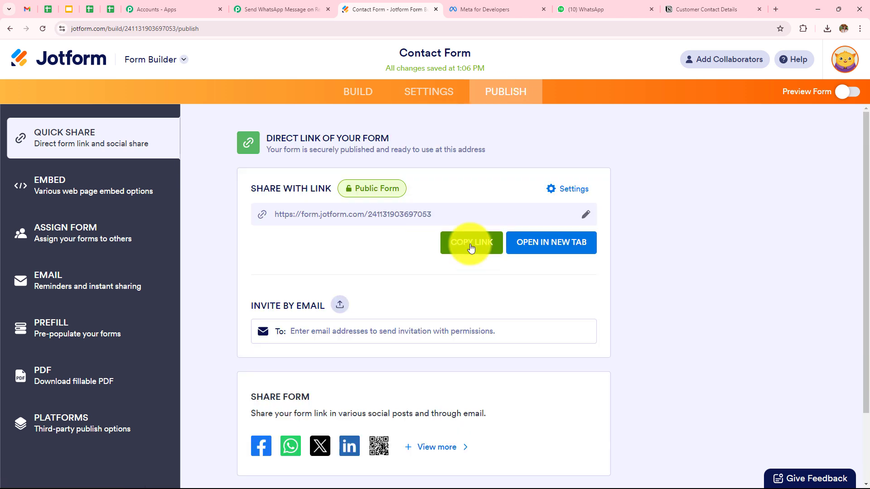
Load the live Contact Form from the copied link in a new tab.
click(776, 10)
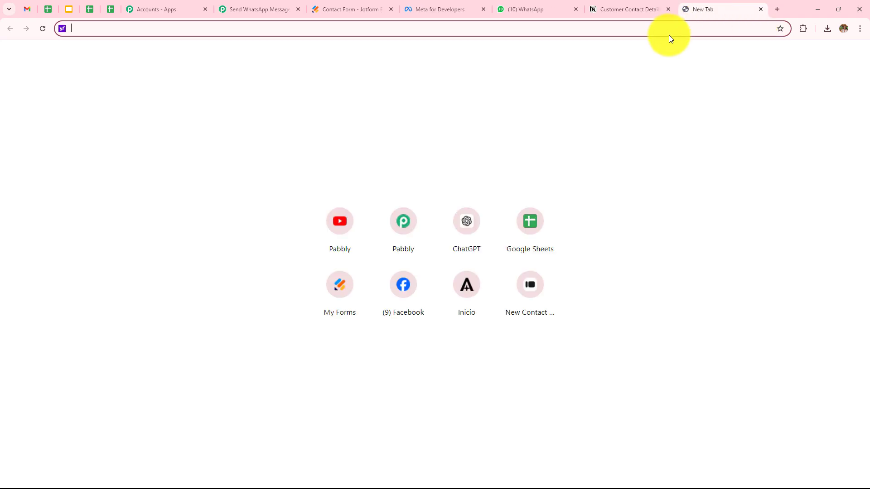
key(ctrl+v)
key(Return)
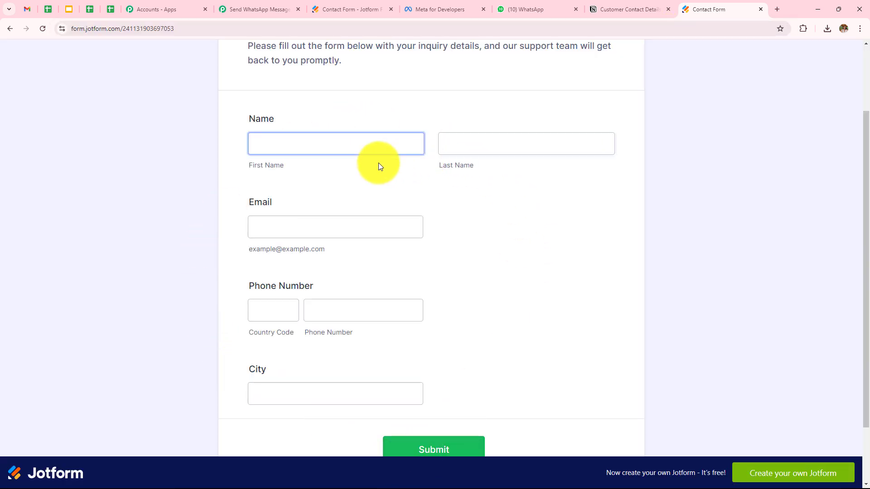
Fill in the sample first and last name and a test email address.
click(356, 145)
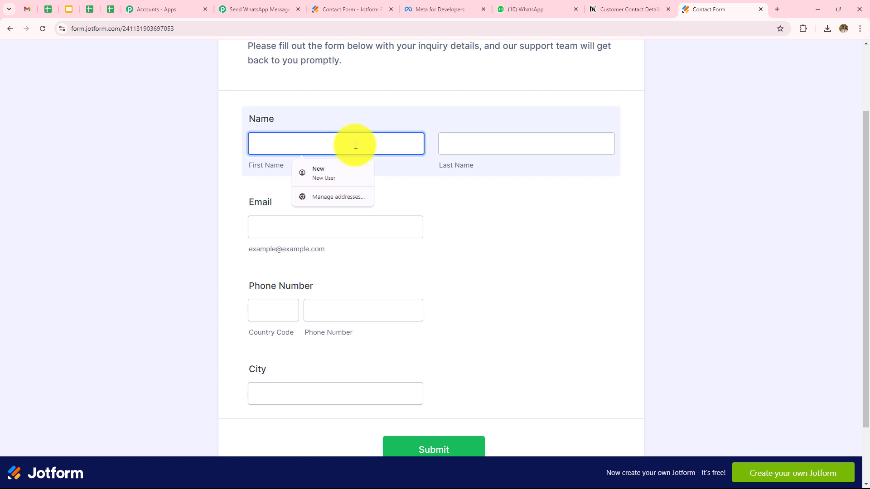
text(New)
click(479, 145)
text(User)
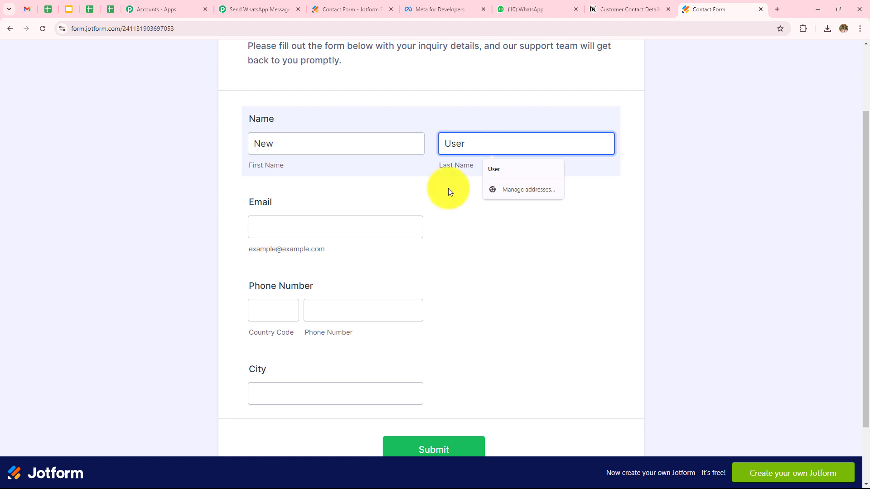
click(386, 226)
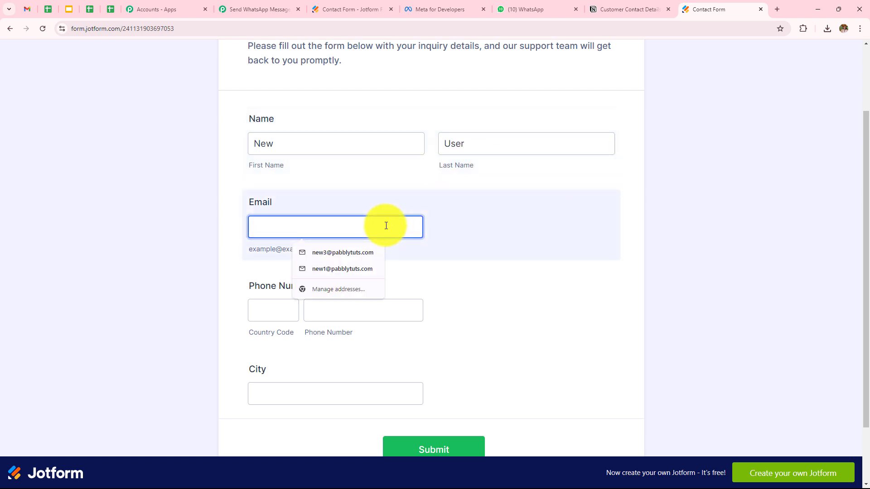
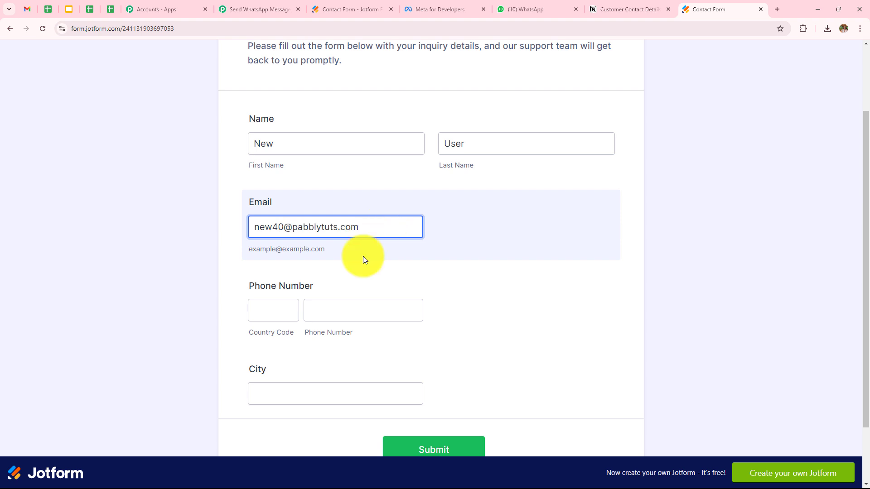
Enter country code 91, a phone number and city Bhopal, then submit the form.
click(278, 315)
text(91)
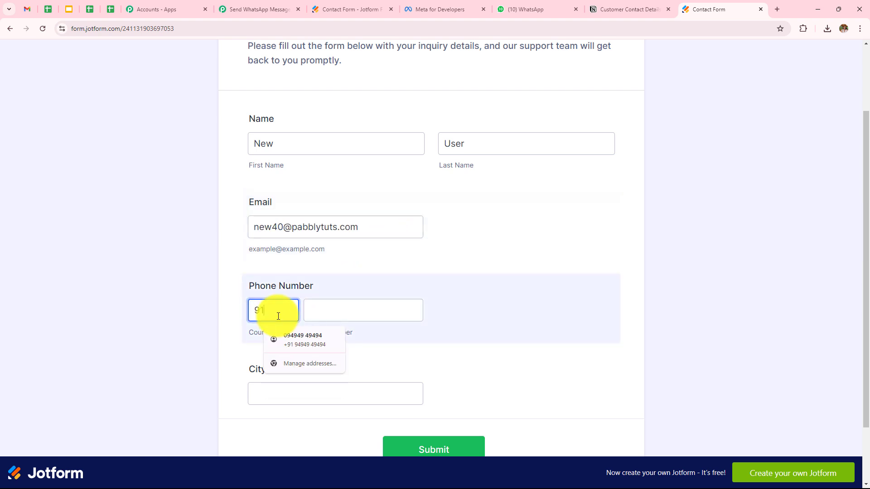
key(Tab)
text(6565656565)
click(348, 401)
text(Bho)
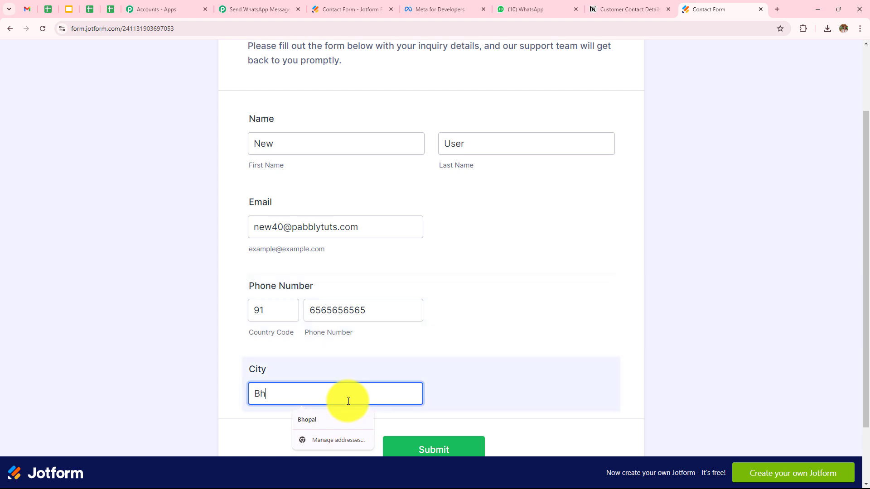
click(307, 420)
scroll(385, 398, down, 2)
click(413, 375)
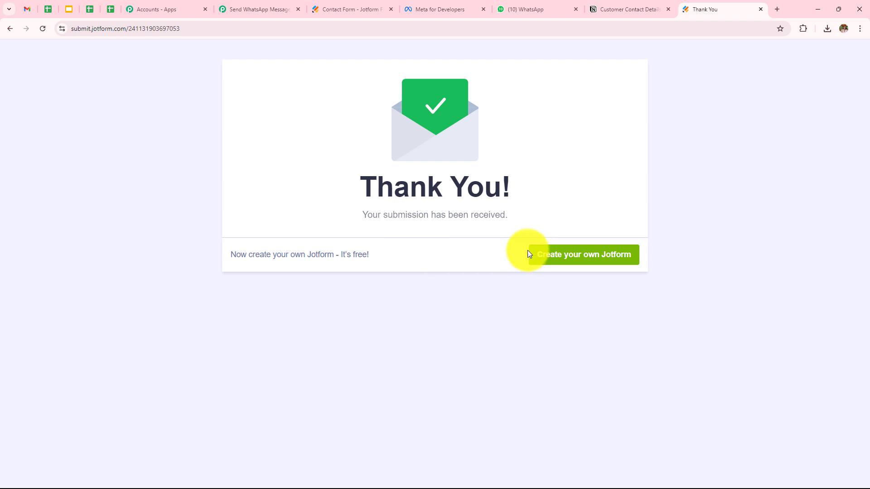
Check the captured response's first name, last name, email, phone and city Bhopal in Pabbly.
click(244, 11)
scroll(470, 292, down, 3)
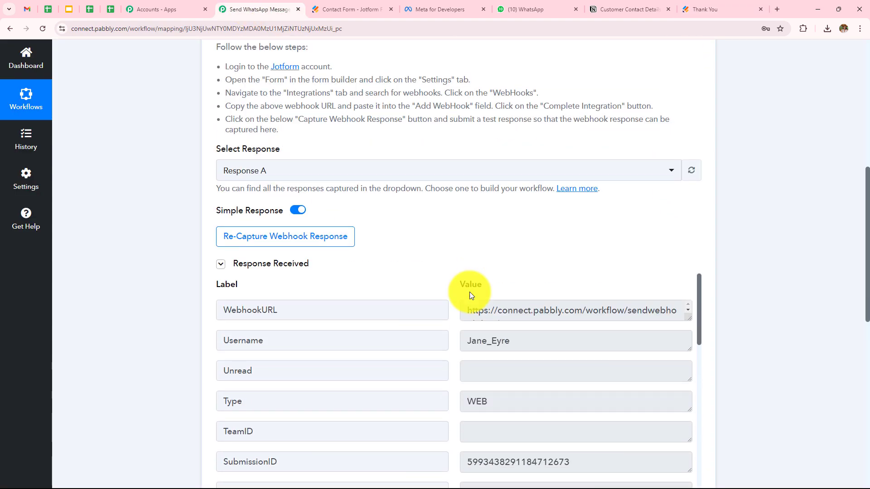
scroll(470, 292, down, 3)
scroll(469, 292, down, 7)
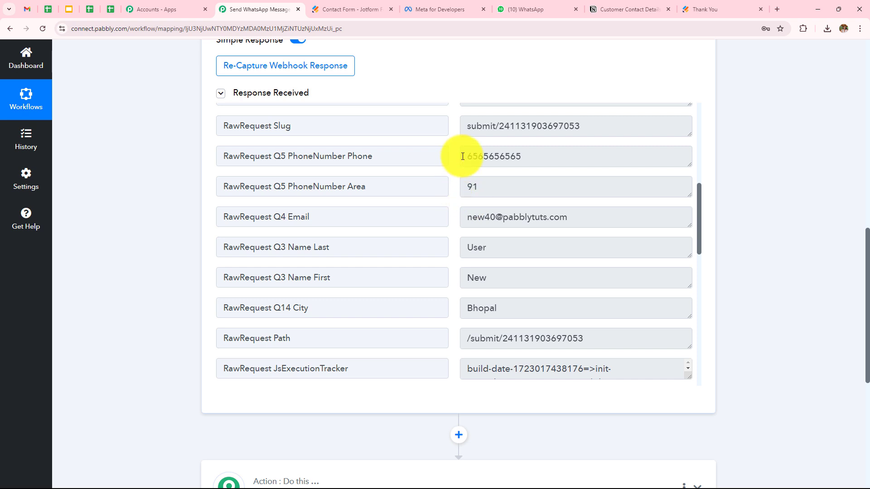
click(463, 156)
click(511, 280)
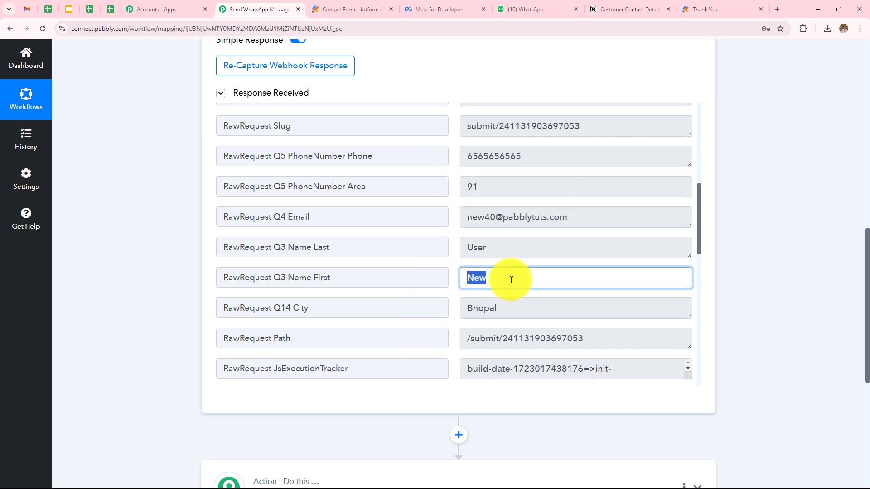
click(500, 248)
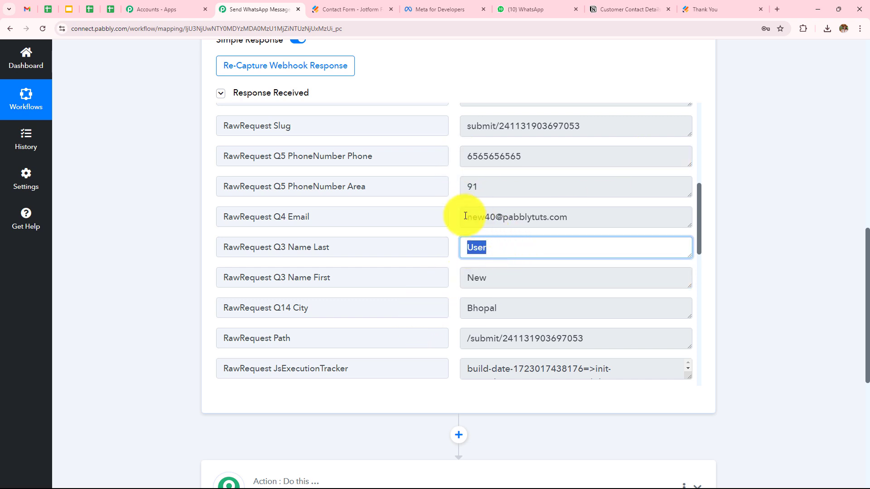
drag(465, 217, 590, 217)
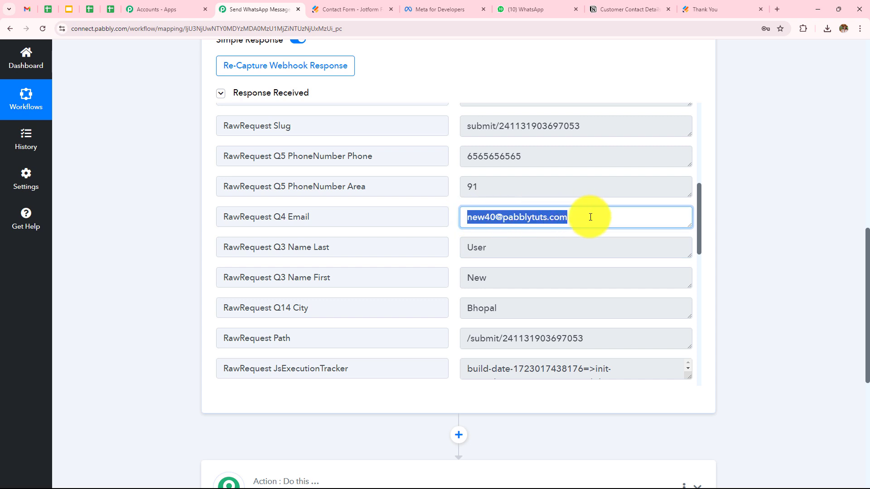
drag(467, 313, 538, 299)
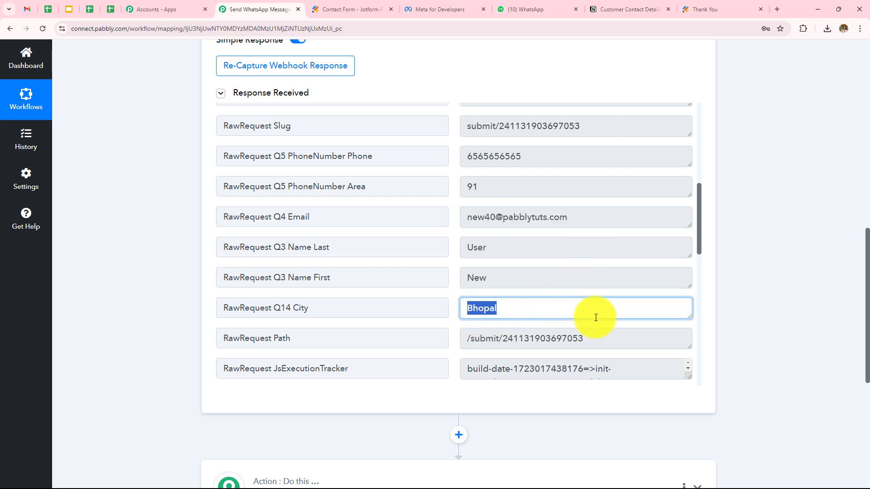
click(806, 198)
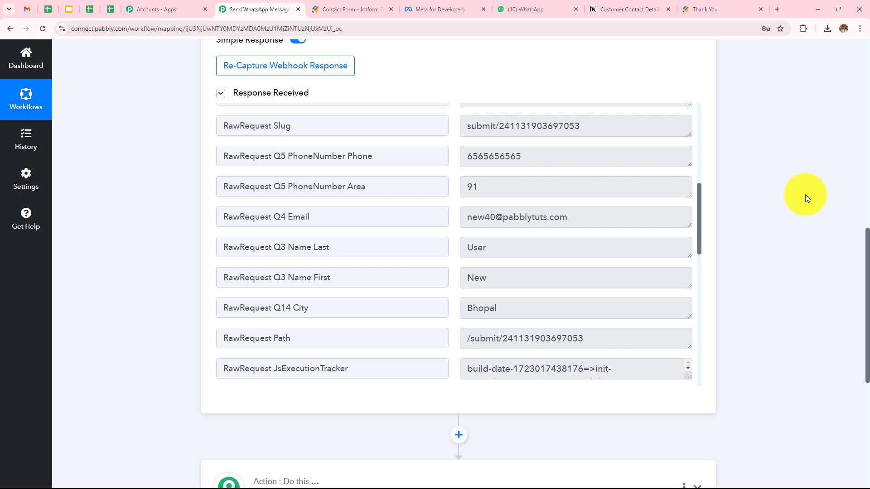
scroll(806, 198, down, 6)
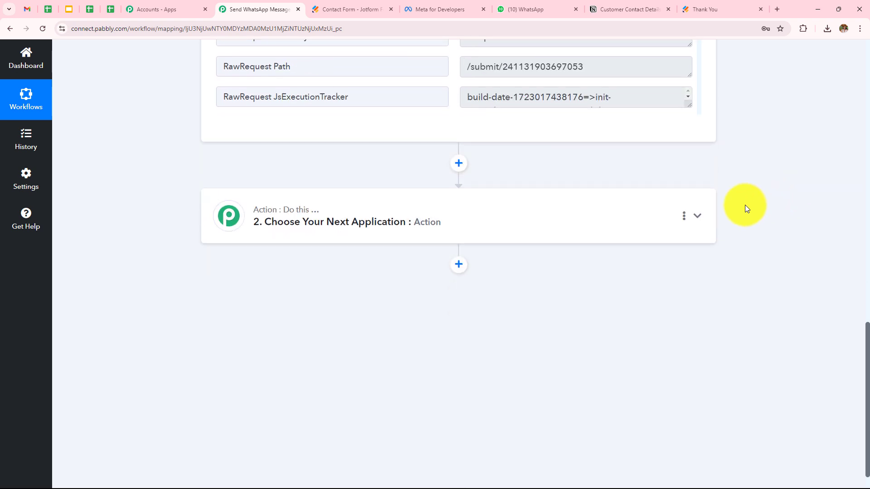
Set the action app to WhatsApp Cloud API with Send Template Message and open its connection options.
click(523, 226)
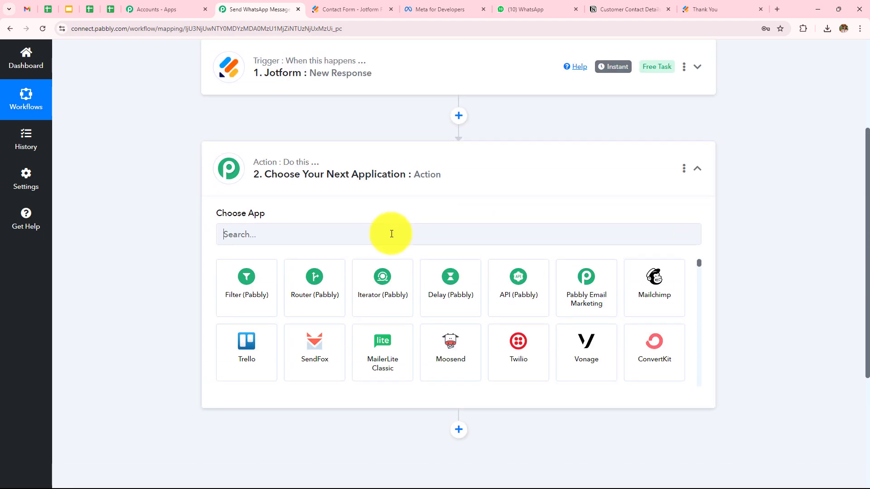
click(391, 234)
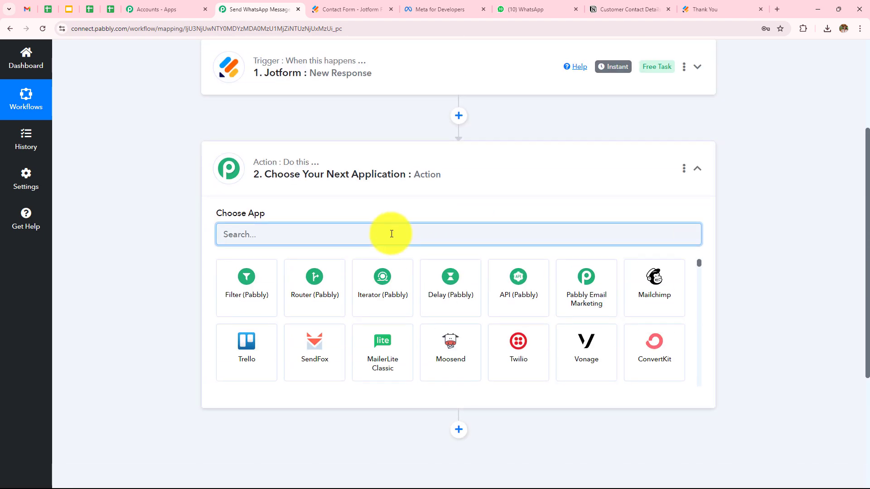
text(Wha)
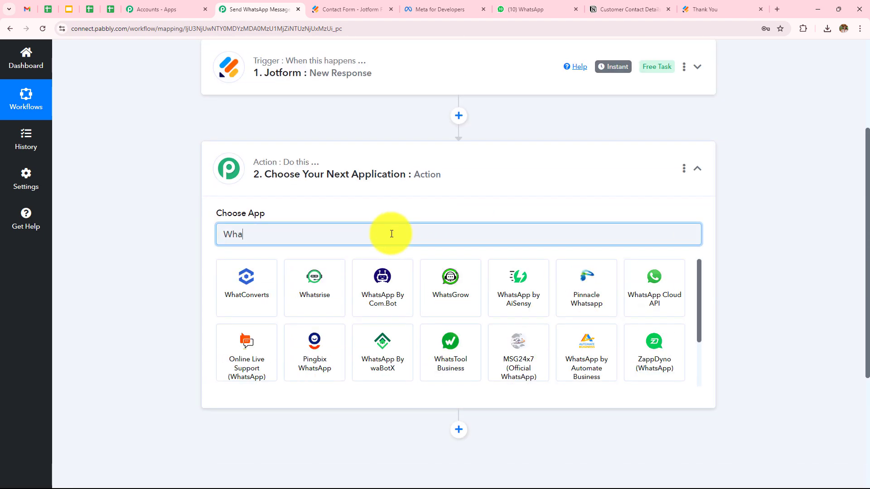
text(tsa)
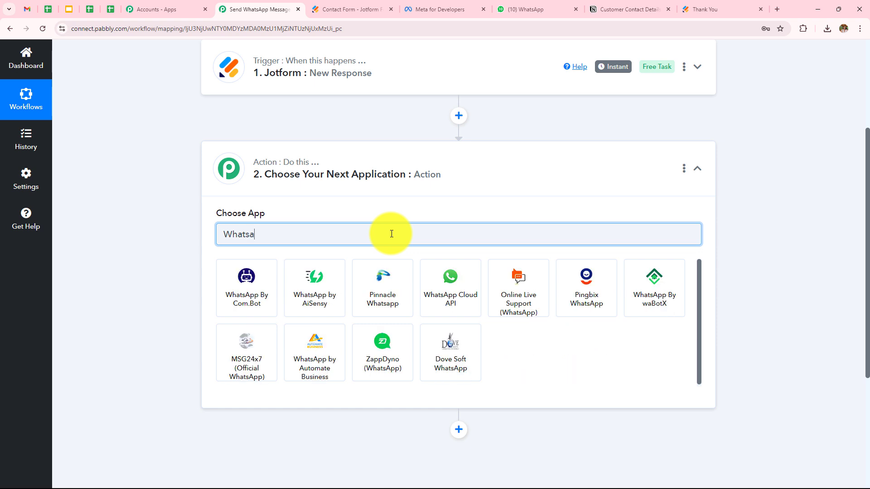
click(436, 304)
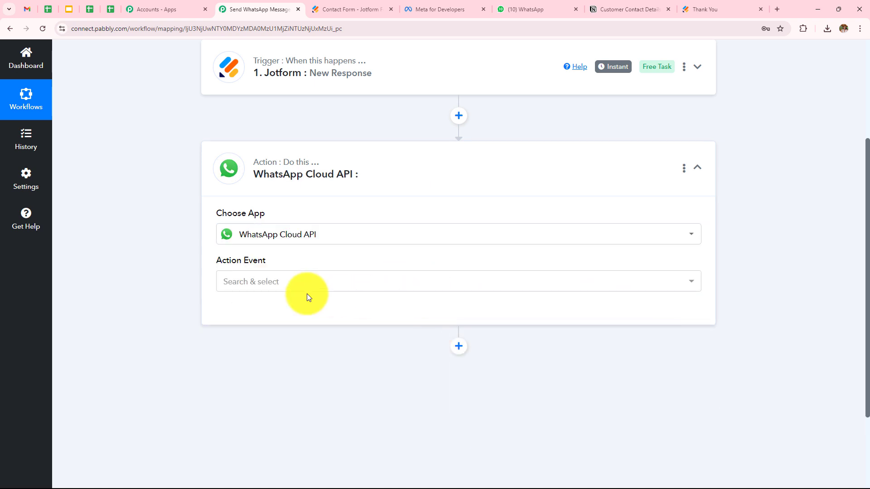
click(303, 285)
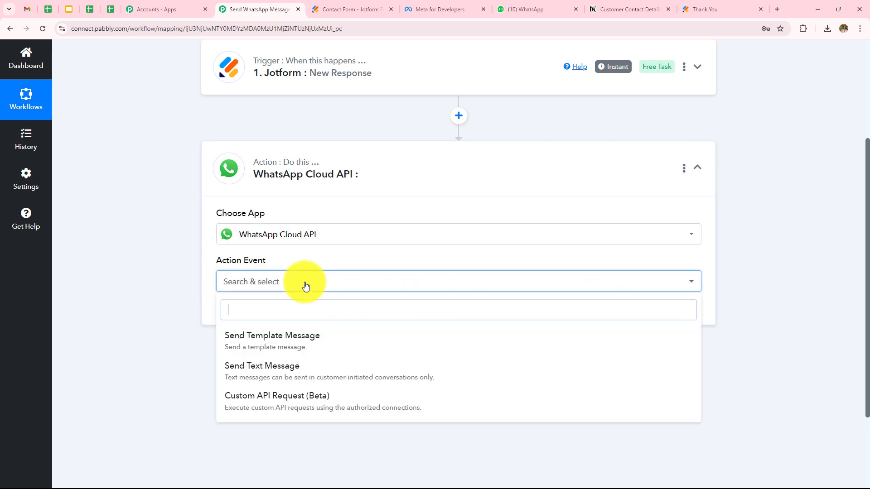
click(304, 349)
click(264, 317)
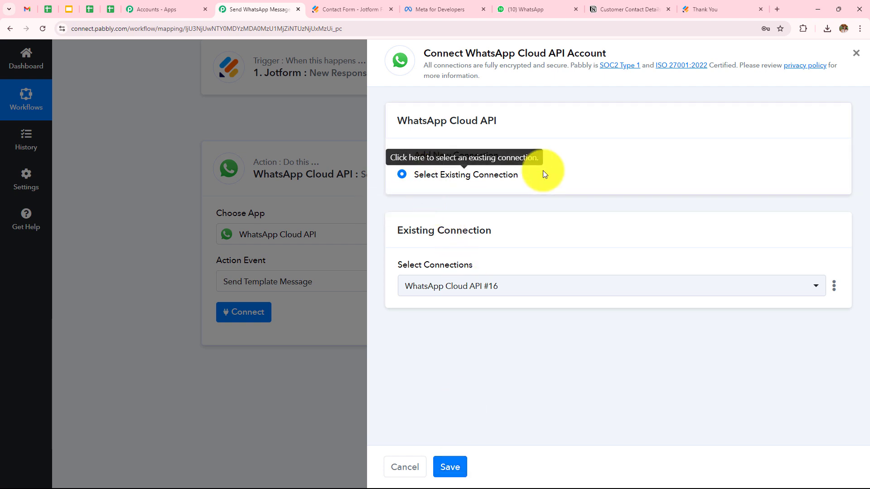
Add a new WhatsApp Cloud API #17 connection and go to Meta for Developers for its token.
click(403, 162)
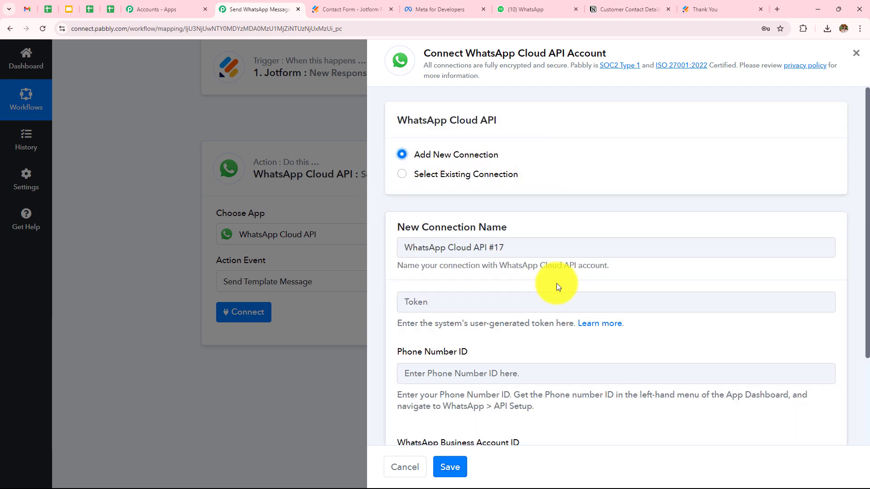
scroll(555, 284, down, 2)
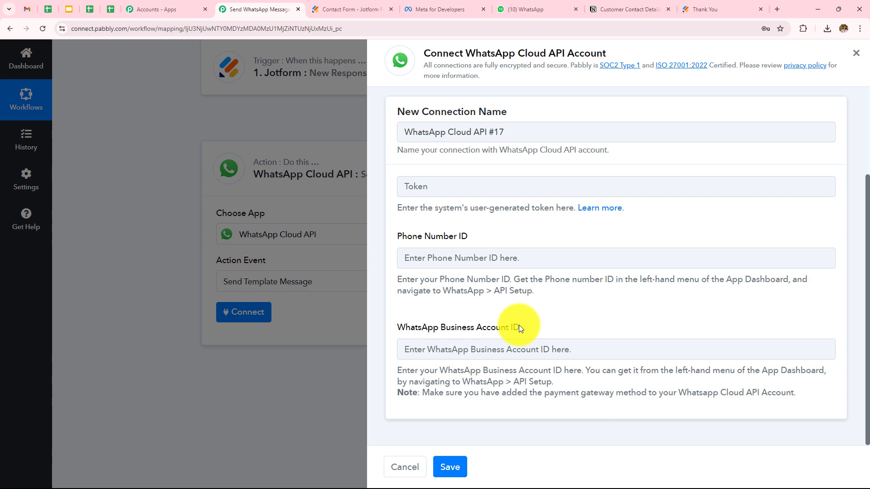
click(430, 9)
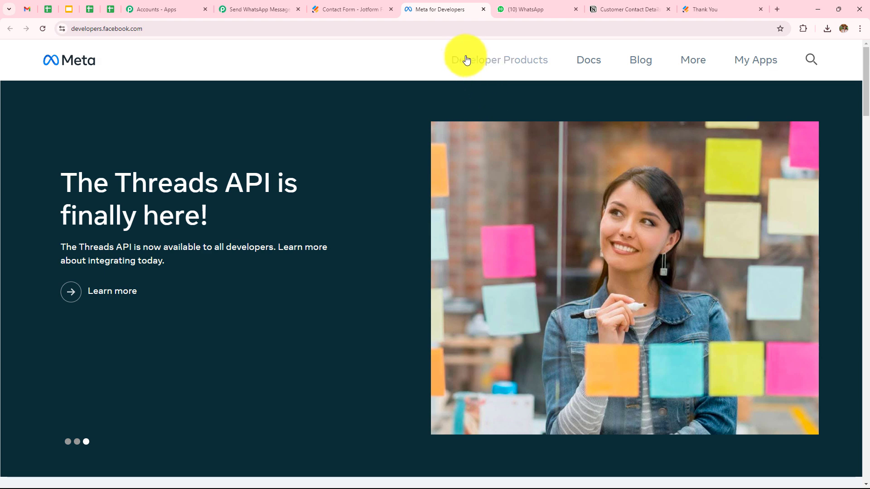
Open the Cloud API app's WhatsApp API Setup page from My Apps in Meta for Developers.
click(759, 65)
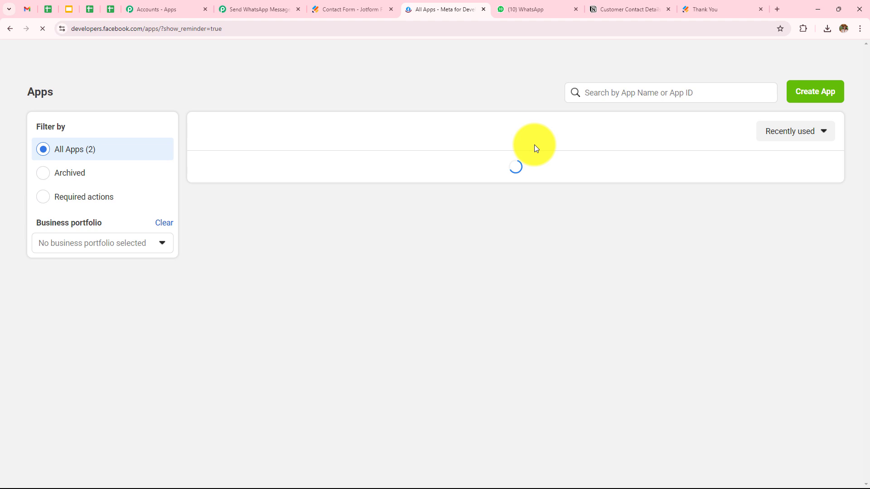
click(258, 204)
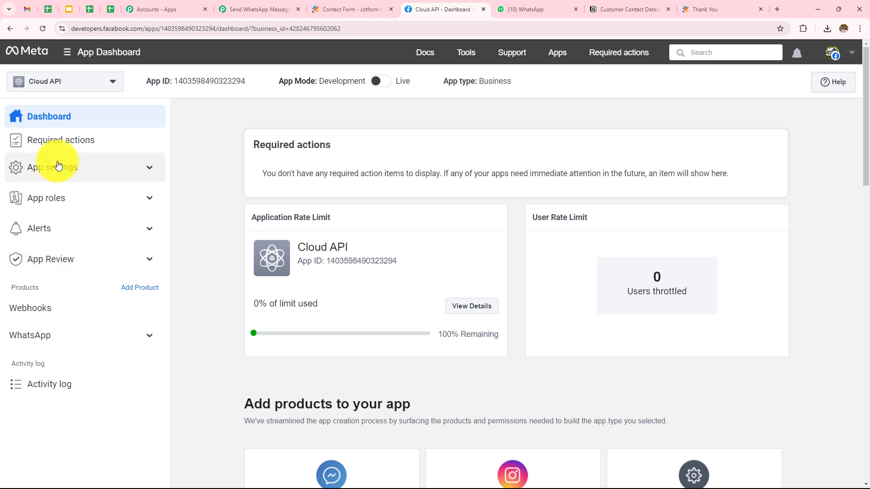
click(52, 341)
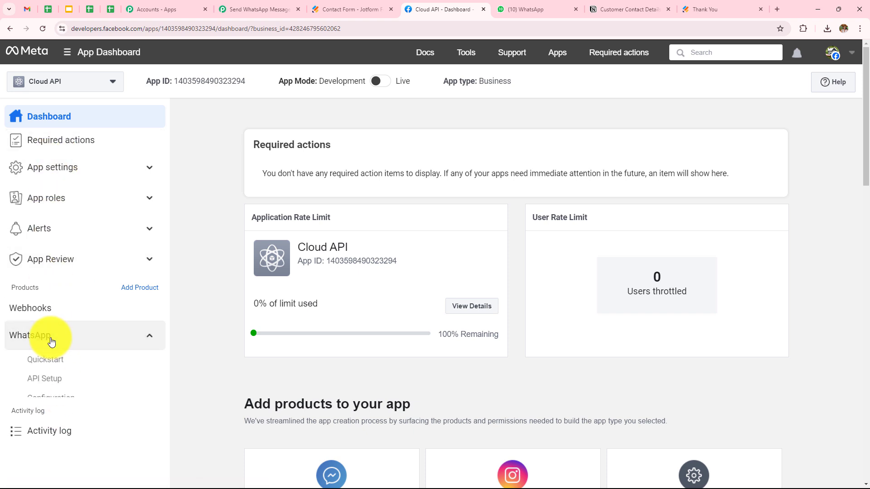
click(56, 382)
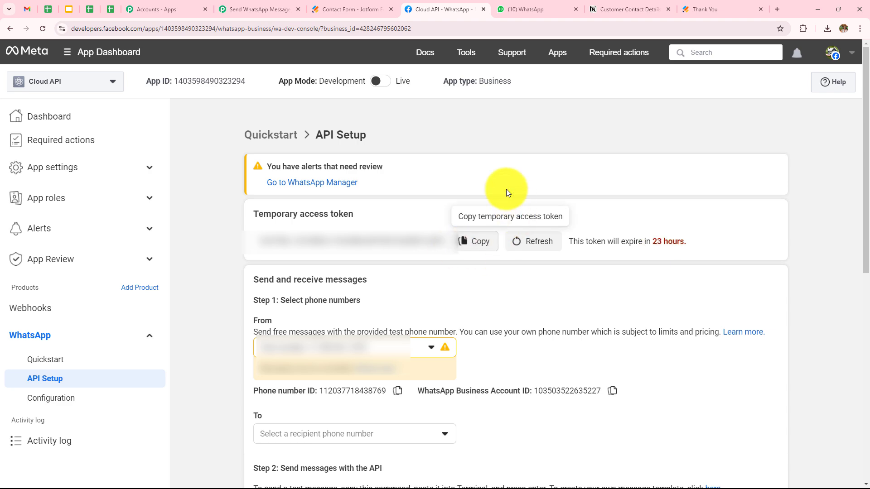
Copy the temporary access token from Meta into Pabbly's token field.
click(479, 240)
click(272, 9)
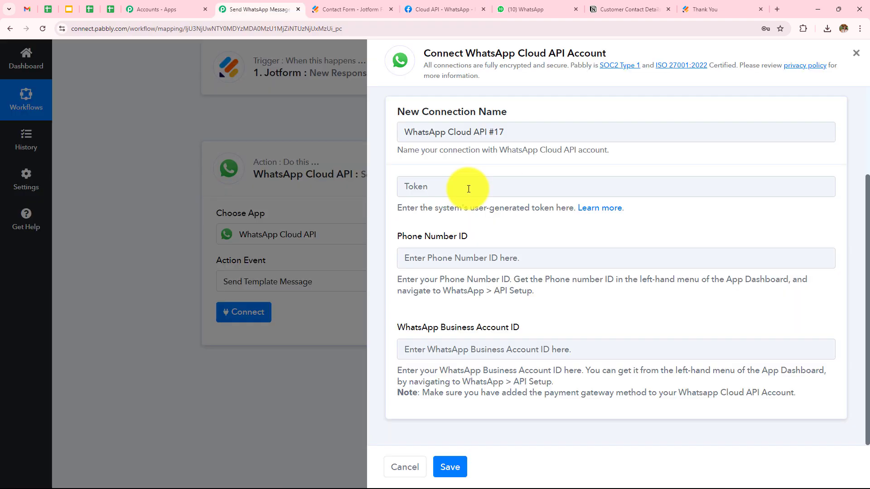
click(468, 187)
key(ctrl+v)
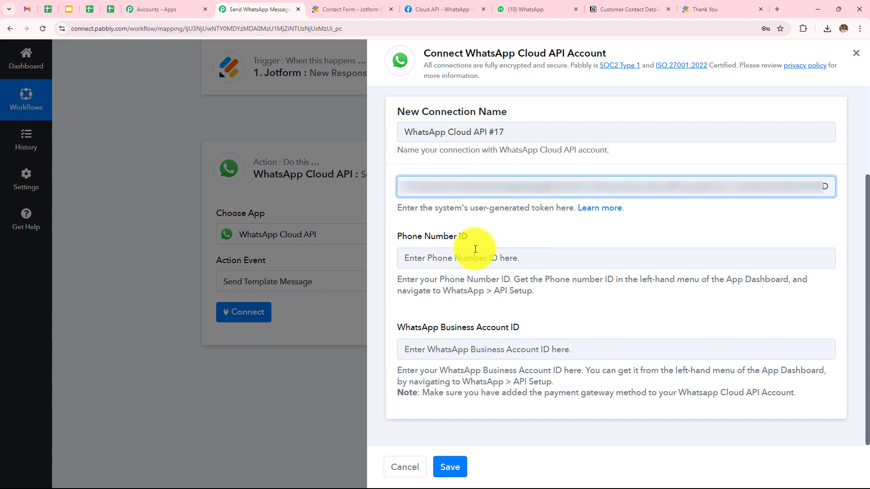
click(475, 256)
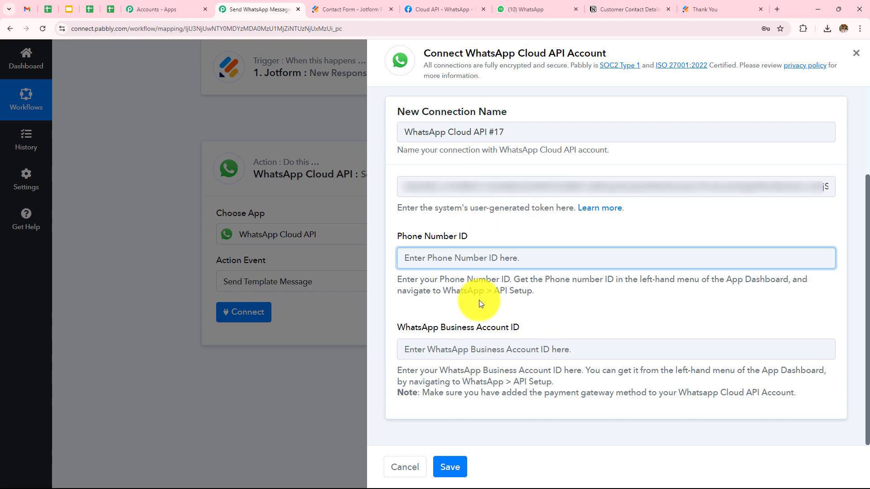
click(435, 10)
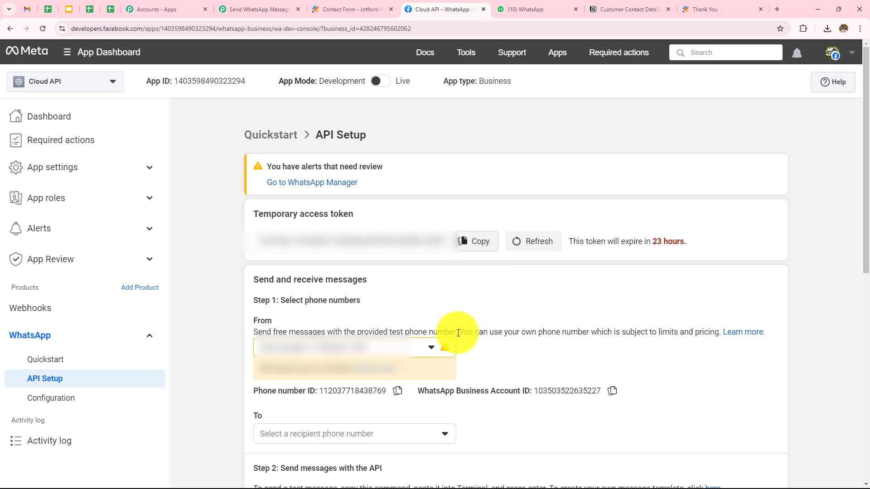
click(398, 397)
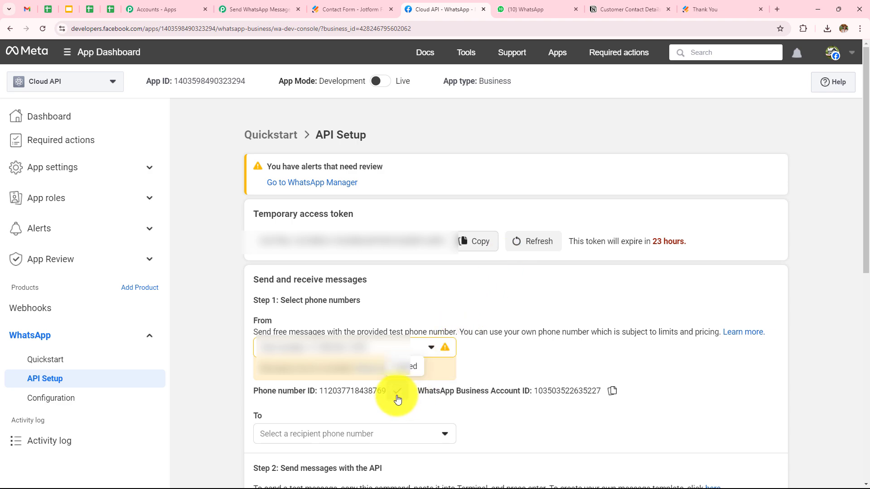
click(272, 10)
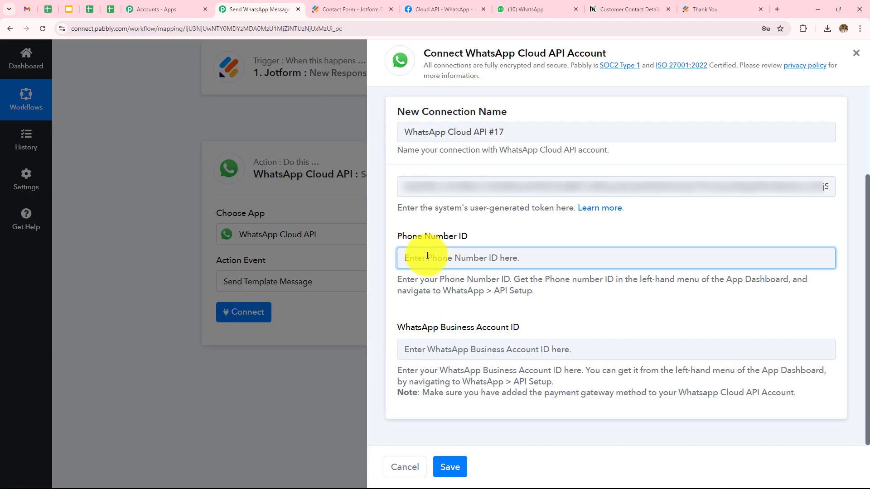
click(427, 256)
key(ctrl+v)
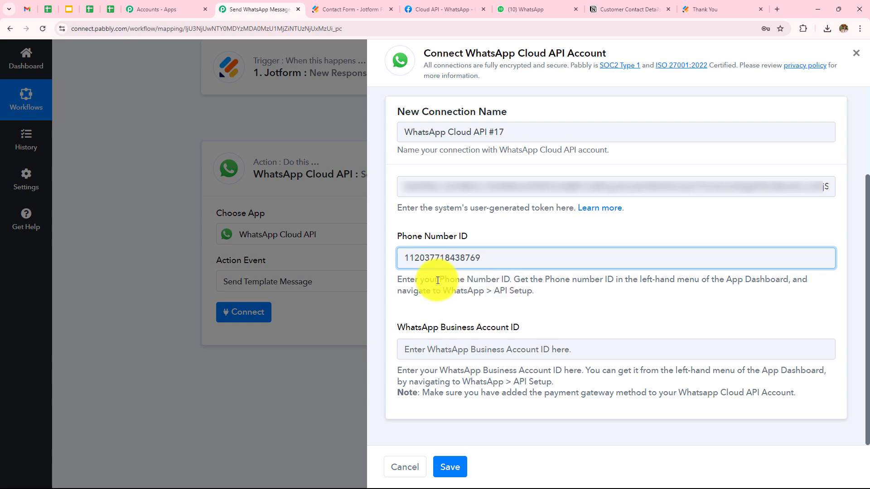
Copy the WhatsApp Business Account ID from Meta into Pabbly's business account ID field.
click(438, 354)
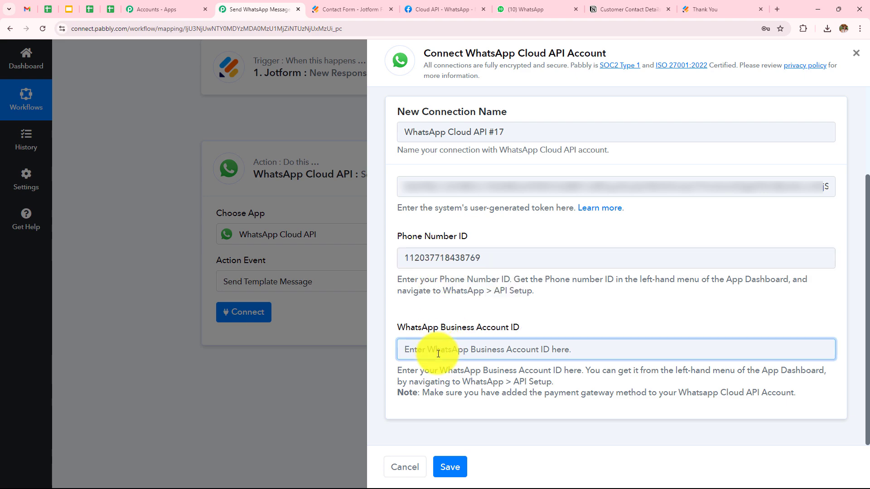
click(438, 9)
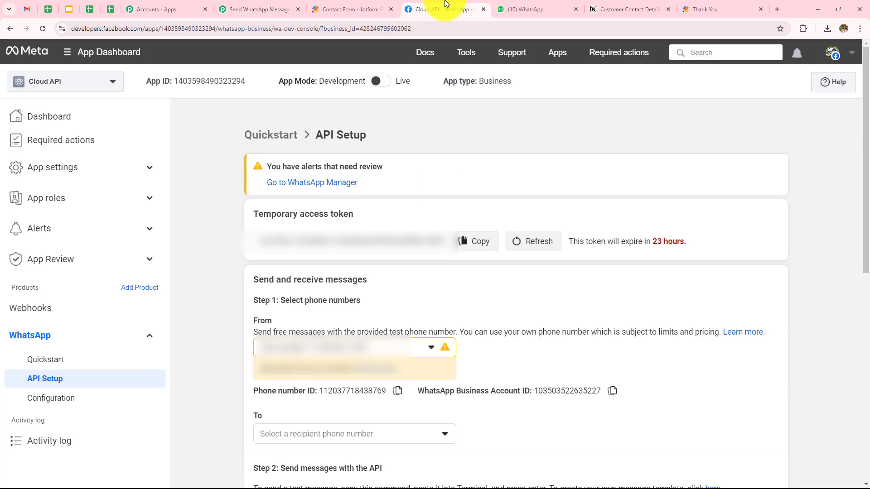
click(619, 399)
click(257, 9)
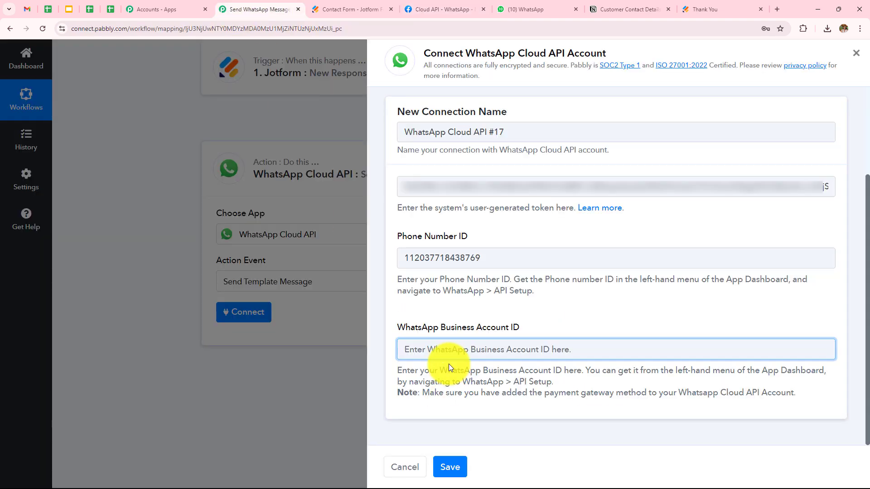
key(ctrl+v)
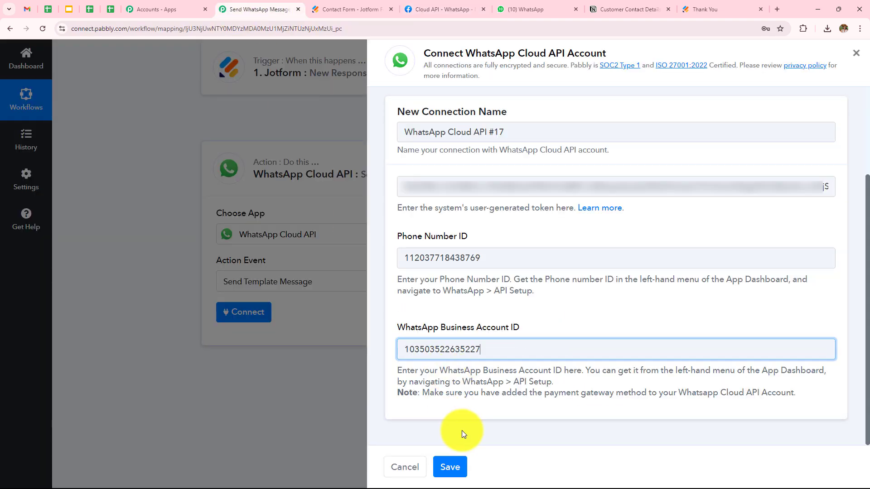
Save the WhatsApp Cloud API #17 connection and confirm template wedding_event, language en.
click(455, 468)
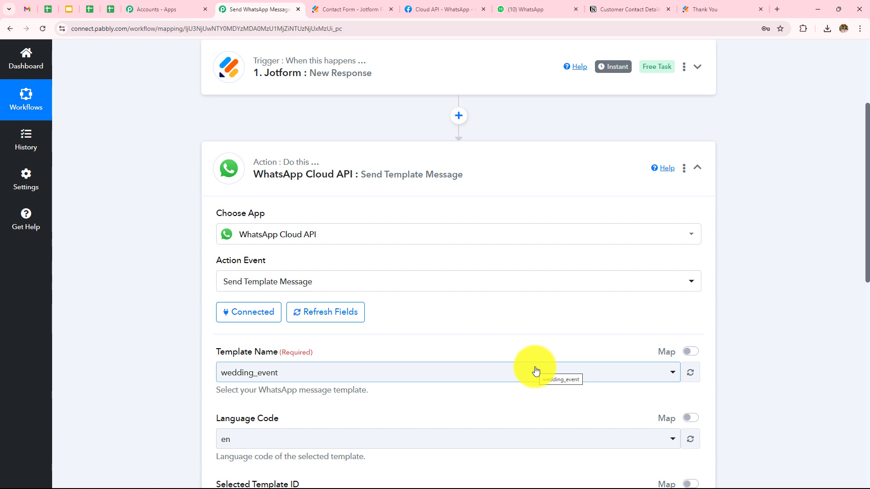
scroll(437, 251, down, 4)
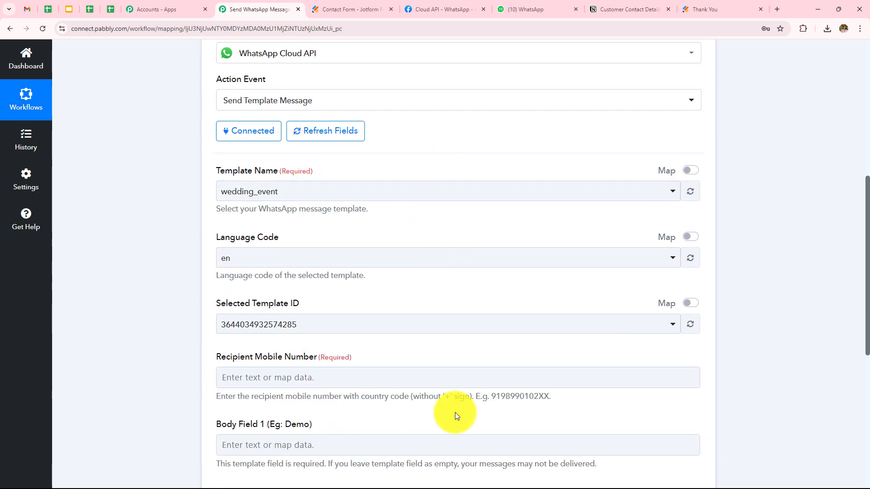
scroll(445, 287, up, 3)
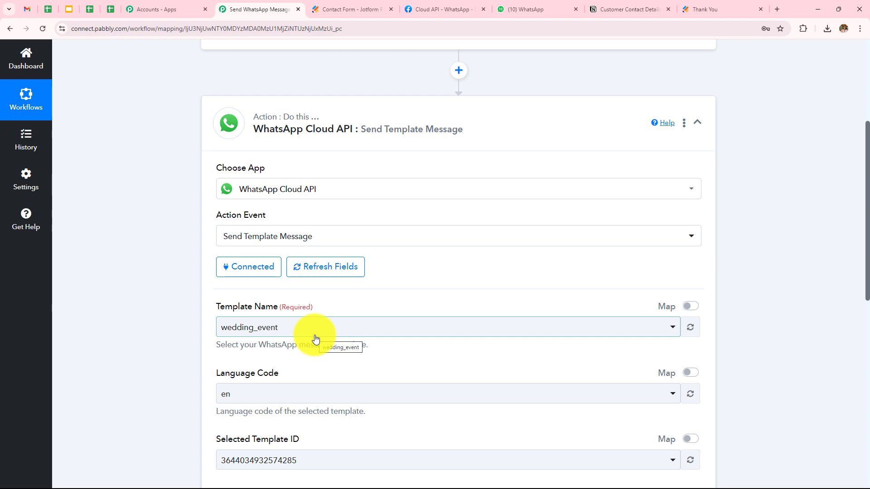
Open WhatsApp Manager's message templates page via the 'here' link in API Setup Step 2.
click(431, 8)
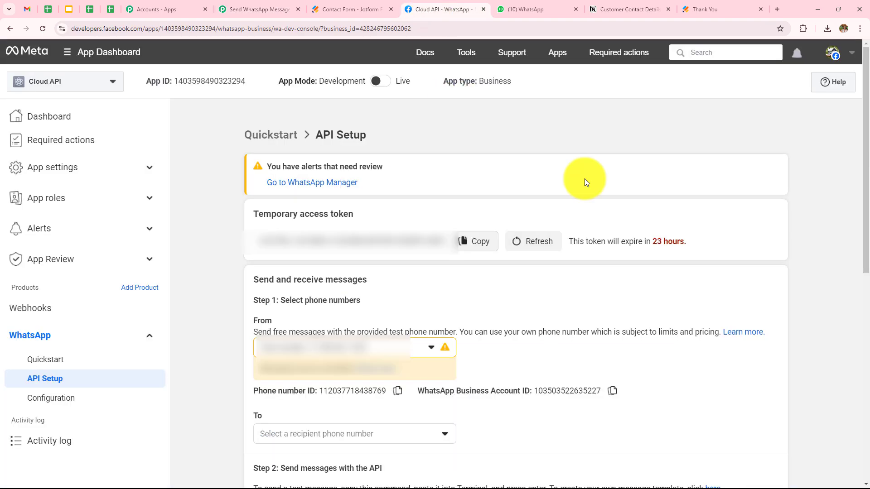
scroll(584, 179, down, 6)
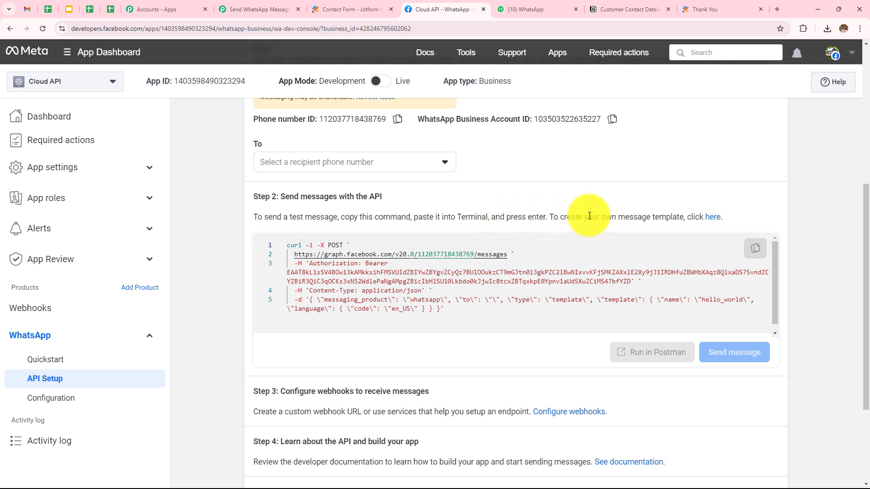
click(713, 218)
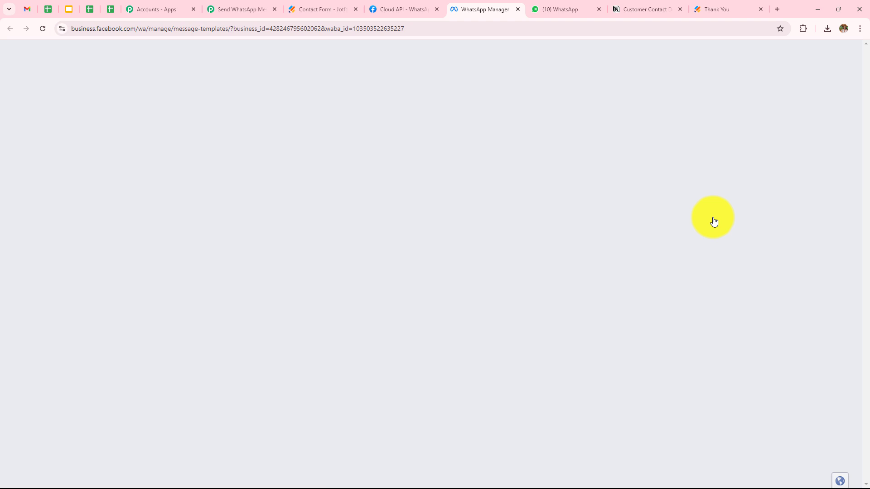
View the wedding_event template's insights, showing 1 message sent, delivered and read.
scroll(341, 206, down, 3)
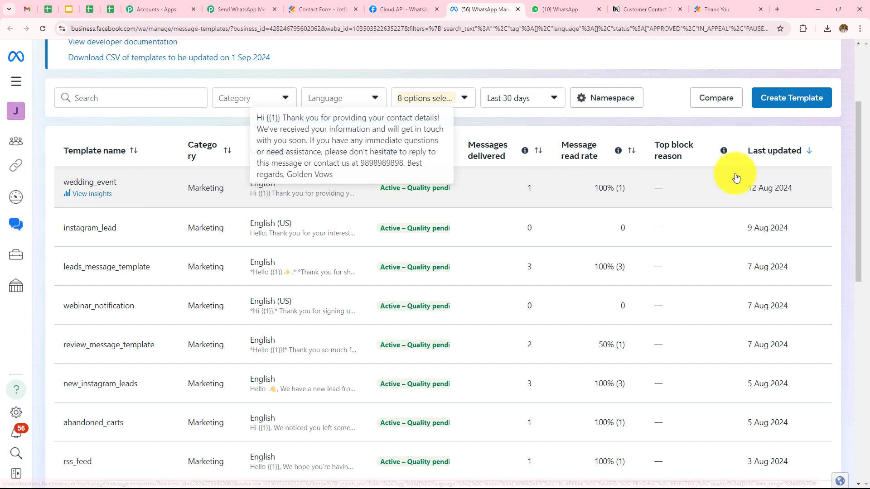
click(788, 101)
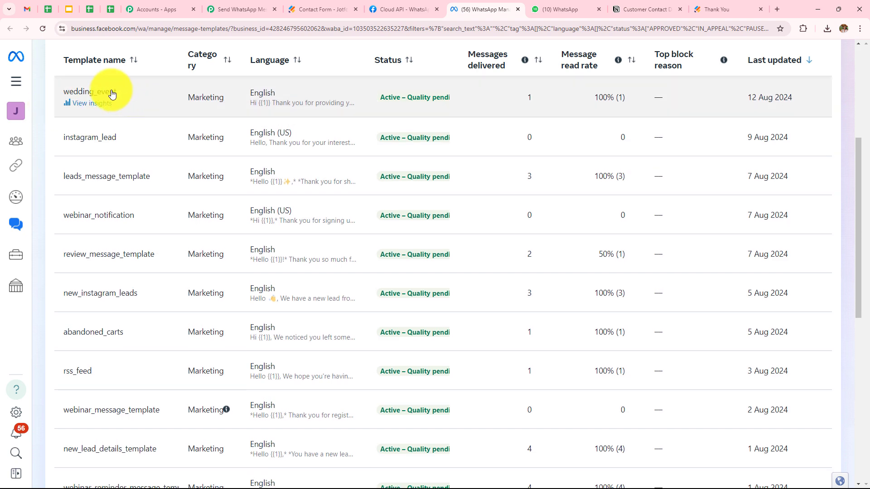
click(112, 94)
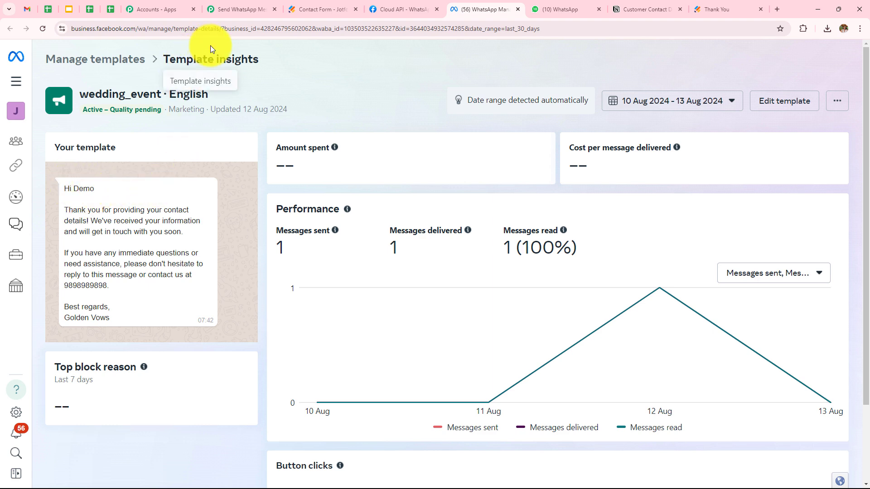
Keep wedding_event as the Pabbly template and move to the Recipient Mobile Number field.
click(222, 9)
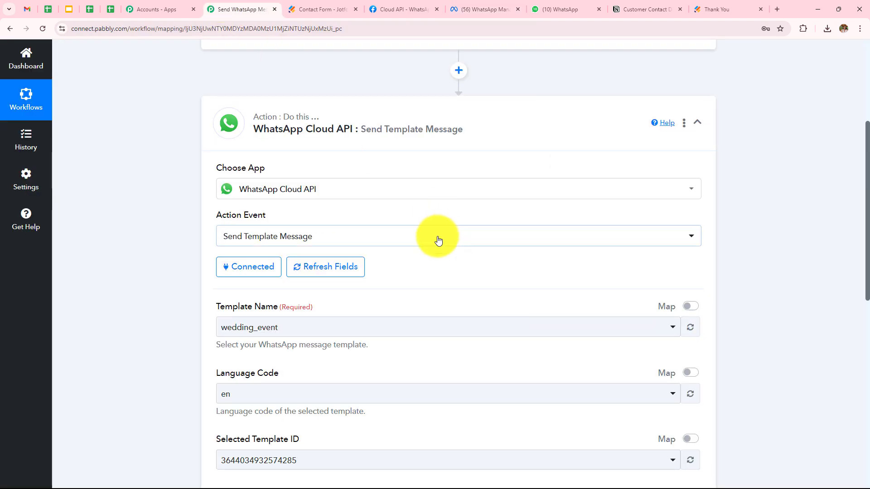
click(310, 328)
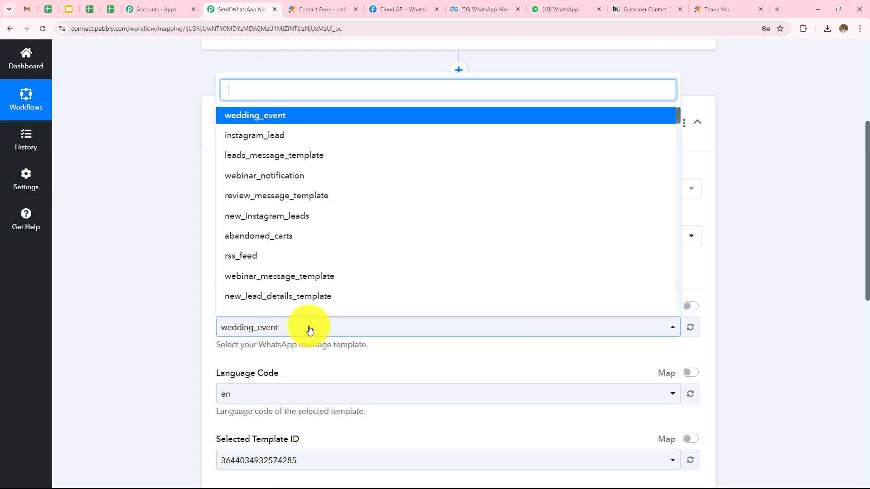
click(252, 118)
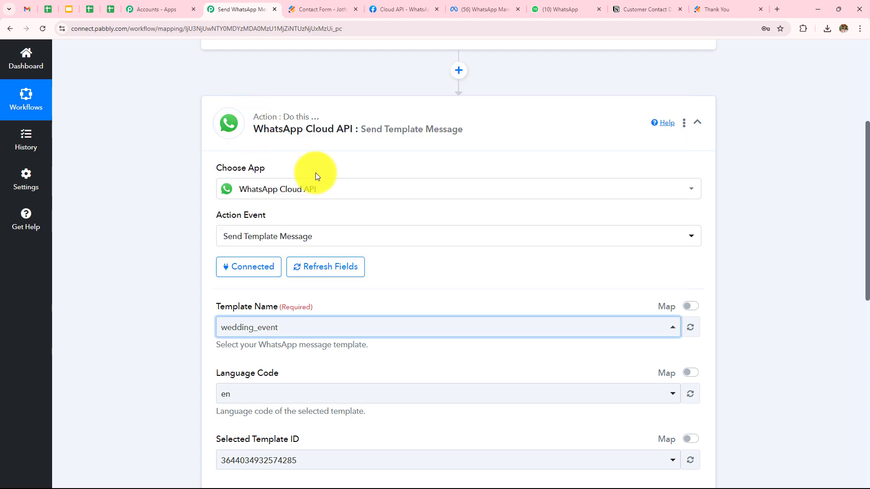
scroll(317, 175, down, 3)
scroll(329, 180, down, 3)
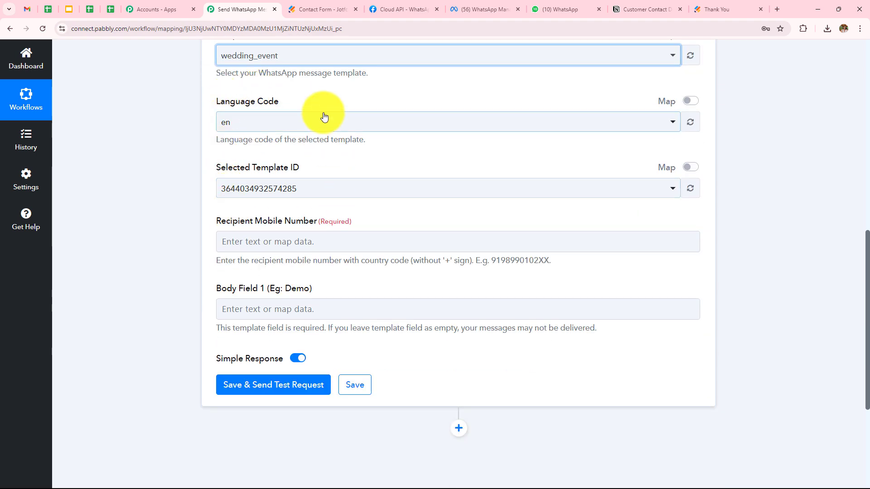
scroll(344, 181, down, 2)
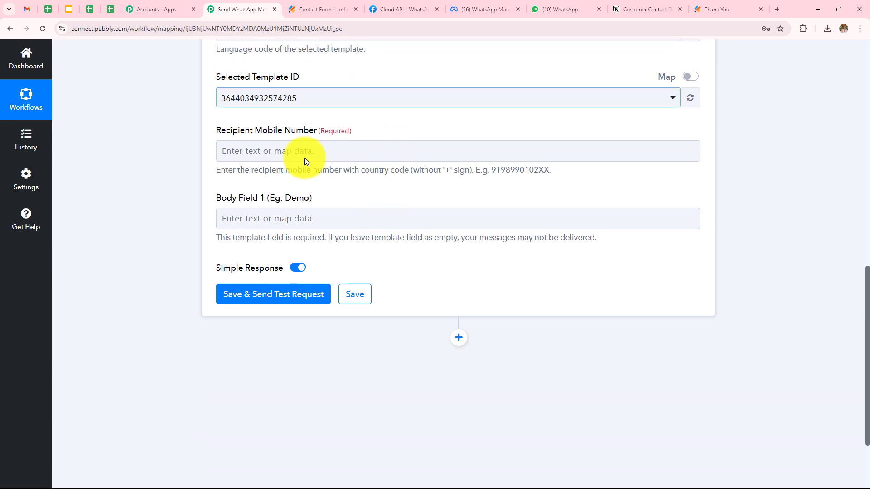
click(311, 156)
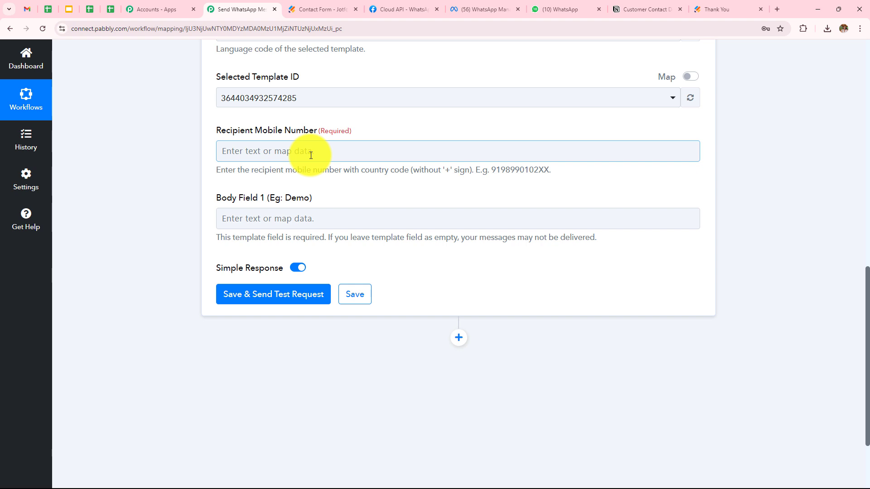
Map the Jotform submitted phone number into Recipient Mobile Number.
click(317, 151)
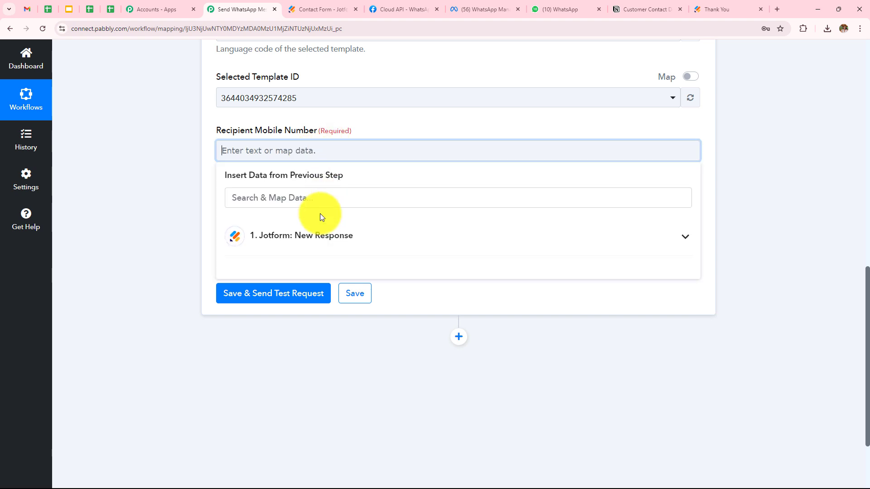
click(320, 236)
scroll(397, 177, down, 2)
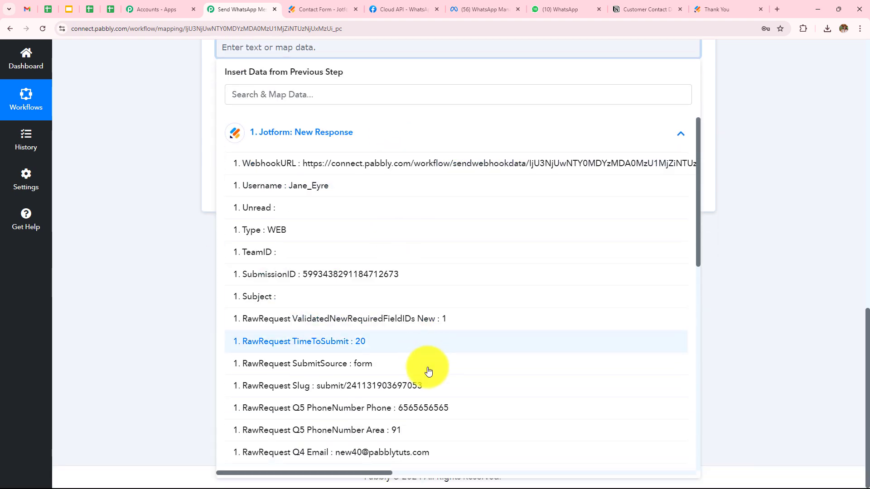
click(436, 409)
click(175, 184)
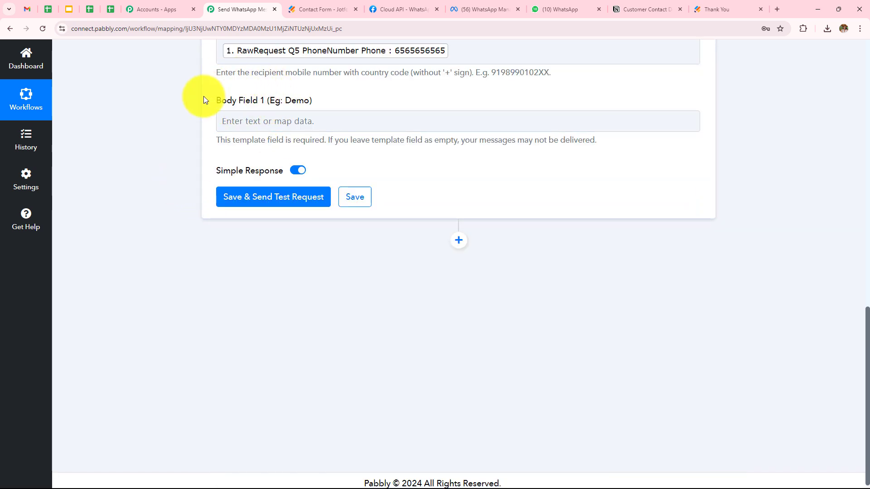
Map Jotform first and last name into Body Field 1, then clear the mapped recipient phone.
click(303, 121)
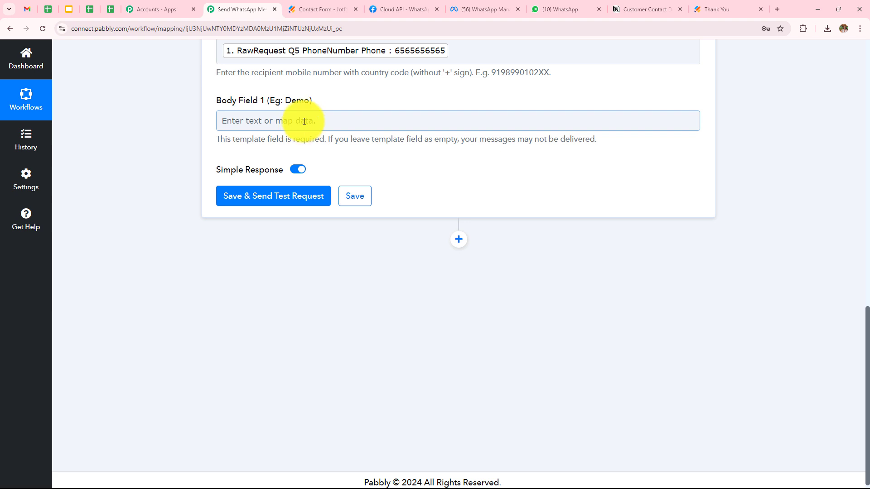
click(304, 121)
click(326, 200)
scroll(342, 345, down, 2)
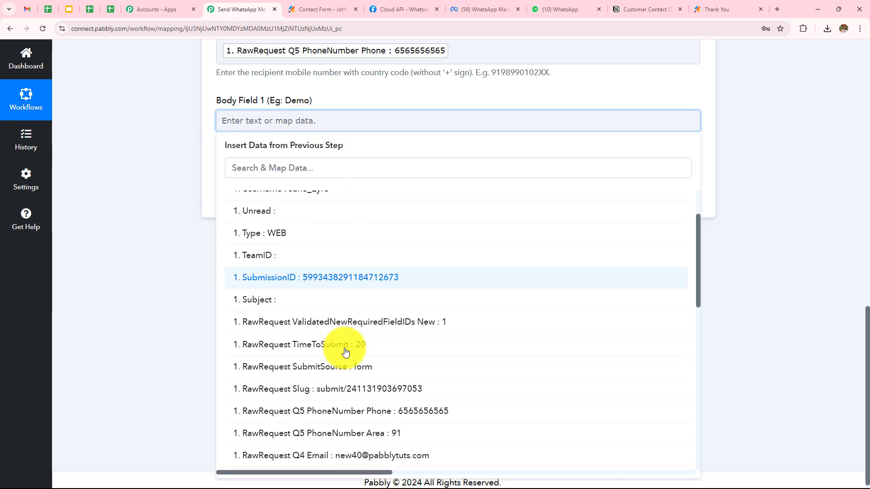
scroll(347, 453, down, 2)
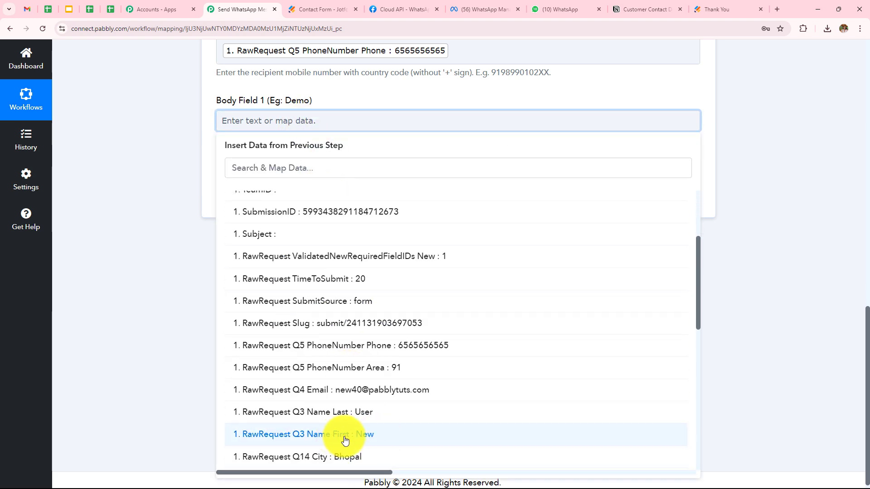
click(353, 440)
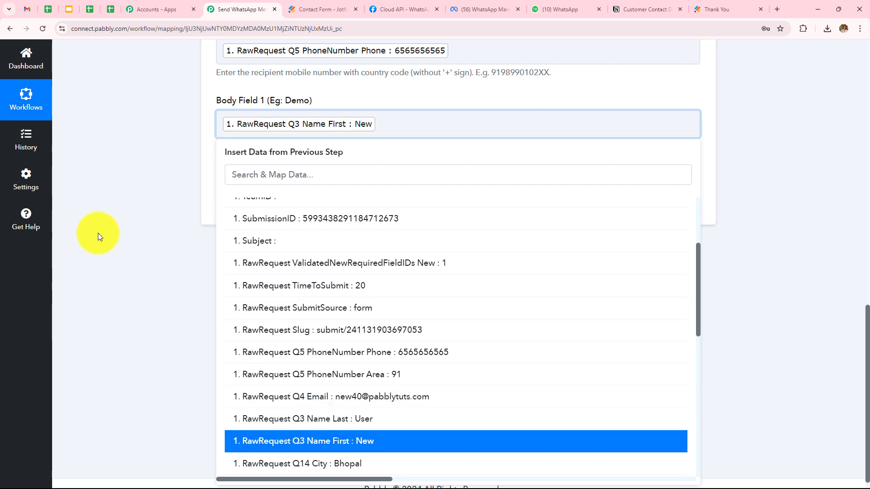
click(317, 419)
click(181, 244)
click(379, 123)
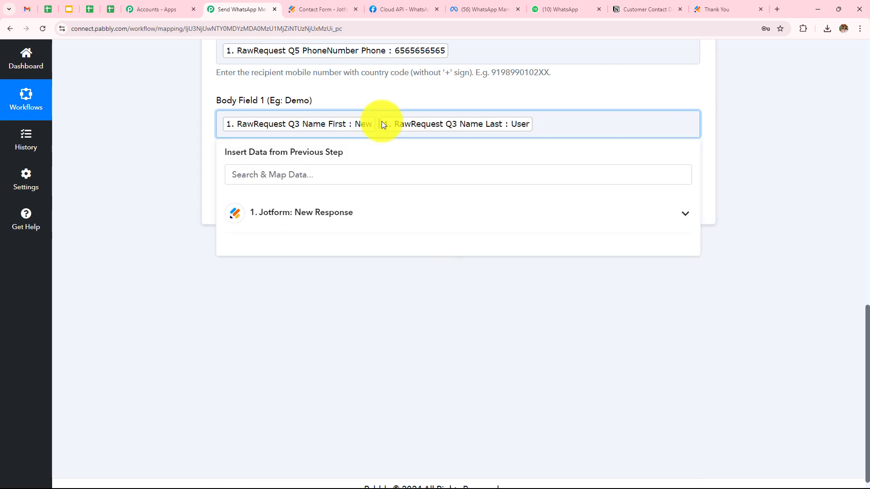
click(381, 124)
click(209, 131)
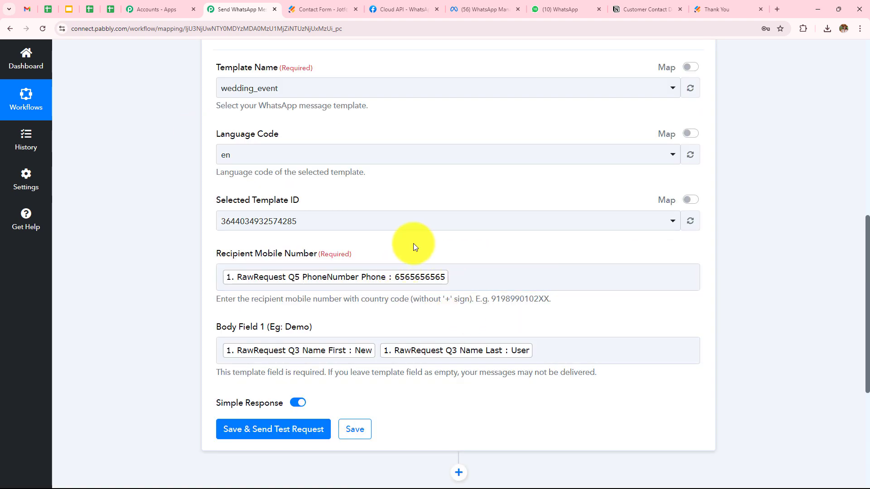
click(460, 276)
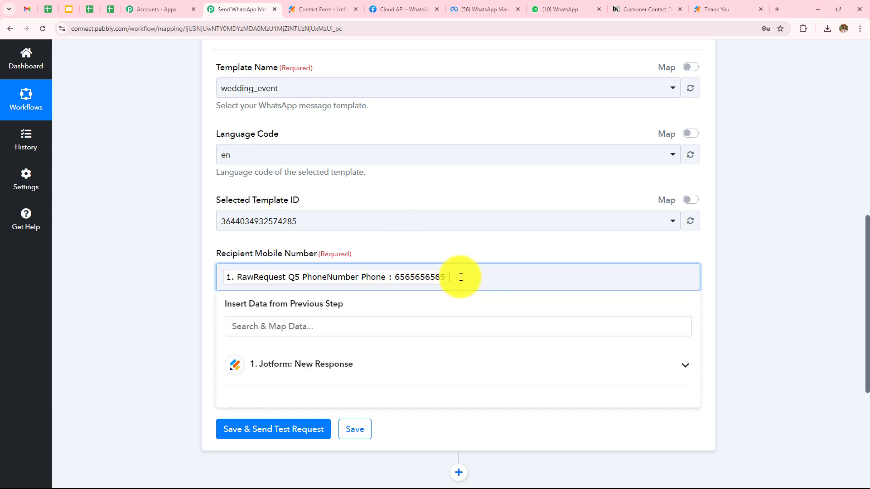
key(BackSpace)
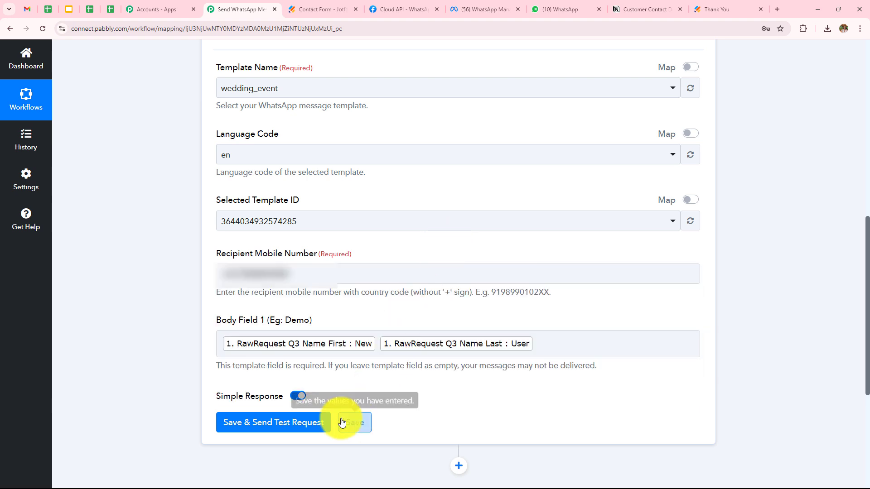
Save and send a test request; the response shows message status accepted with a message ID.
click(281, 424)
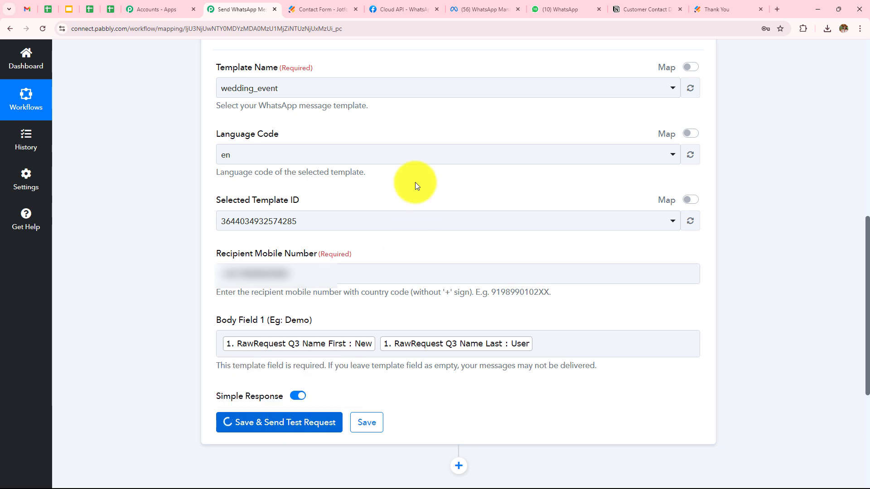
scroll(604, 104, down, 6)
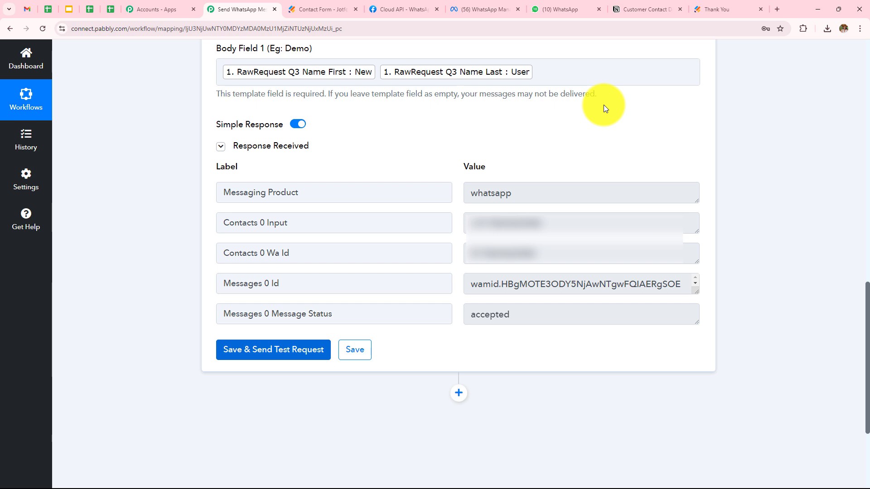
drag(468, 314, 540, 315)
click(740, 116)
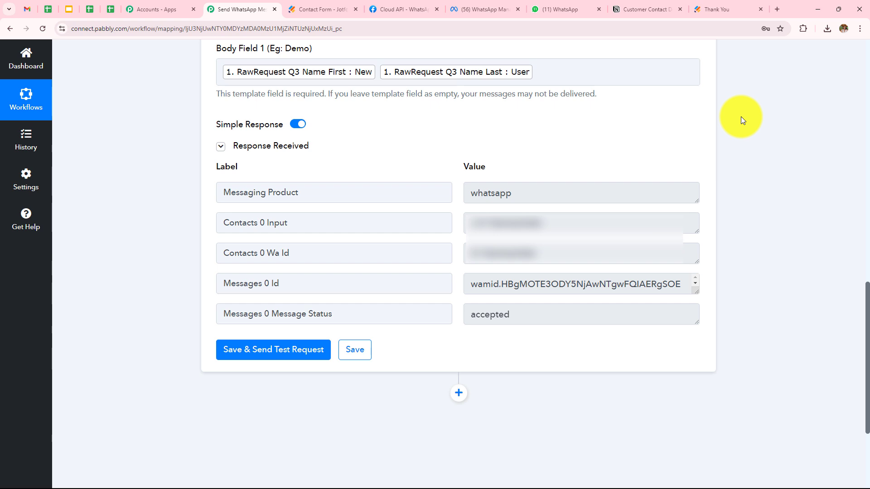
Confirm in WhatsApp Web that the Golden Vows message to New User arrived in the Cloud API chat.
click(563, 9)
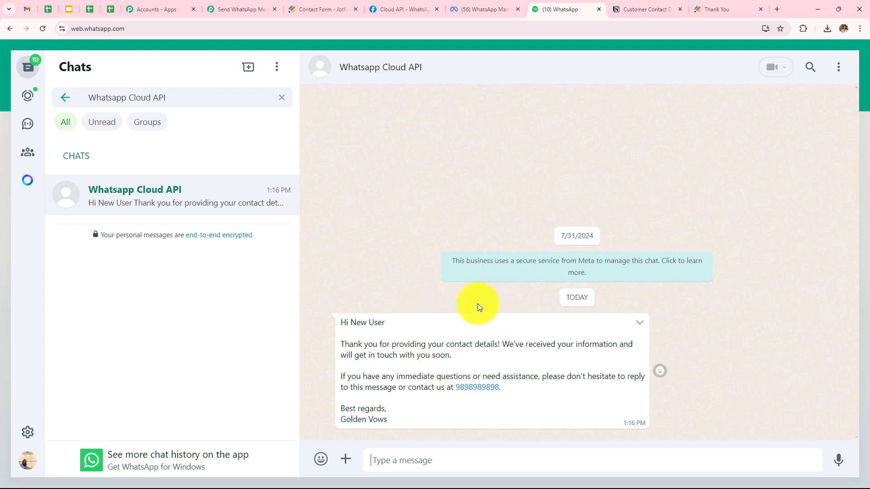
Add a Notion action step with the Create Database Item event and begin connecting the Notion account.
click(213, 8)
scroll(544, 226, down, 2)
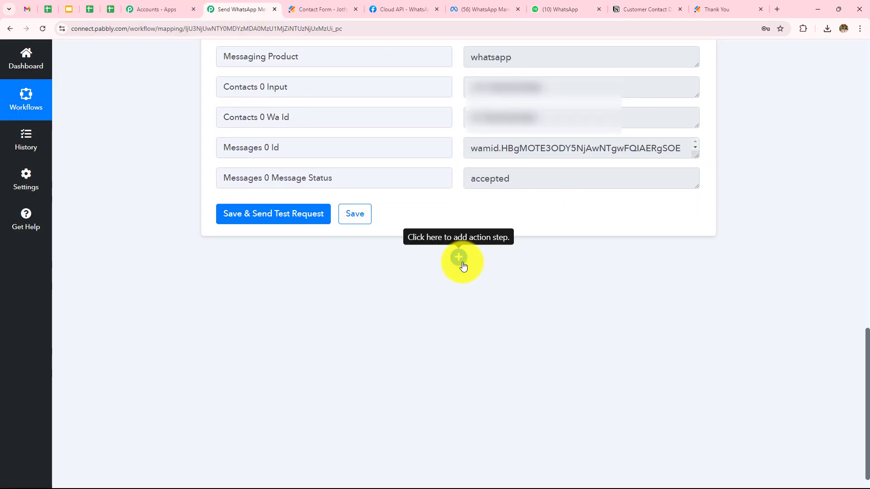
click(461, 262)
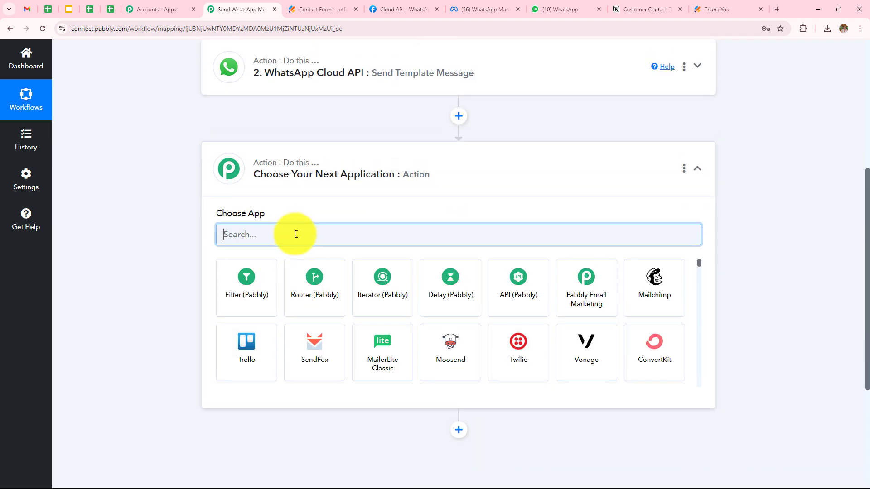
text(Notion)
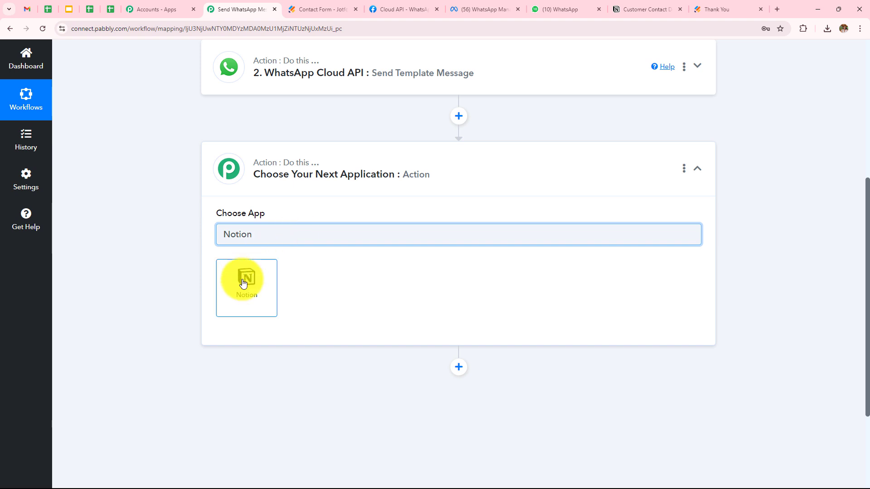
click(244, 283)
click(266, 290)
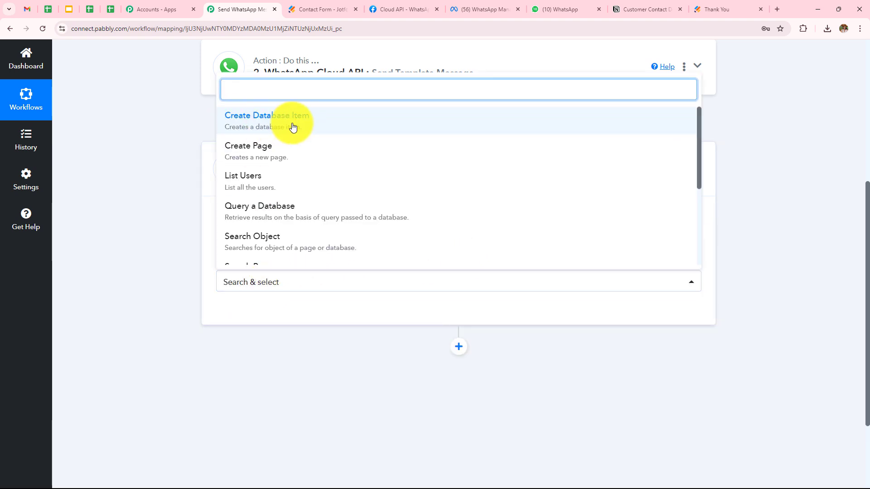
click(292, 127)
click(255, 318)
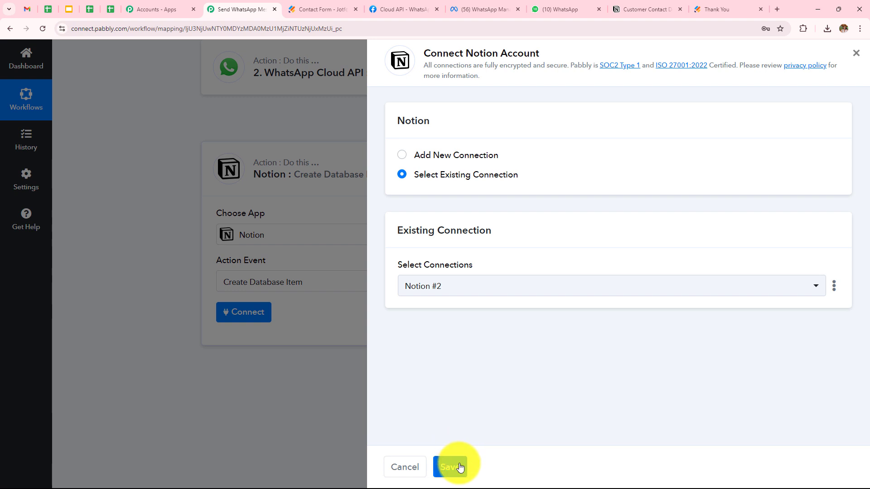
Authorize a new Notion connection with access only to the Customer Contact Details page.
click(406, 160)
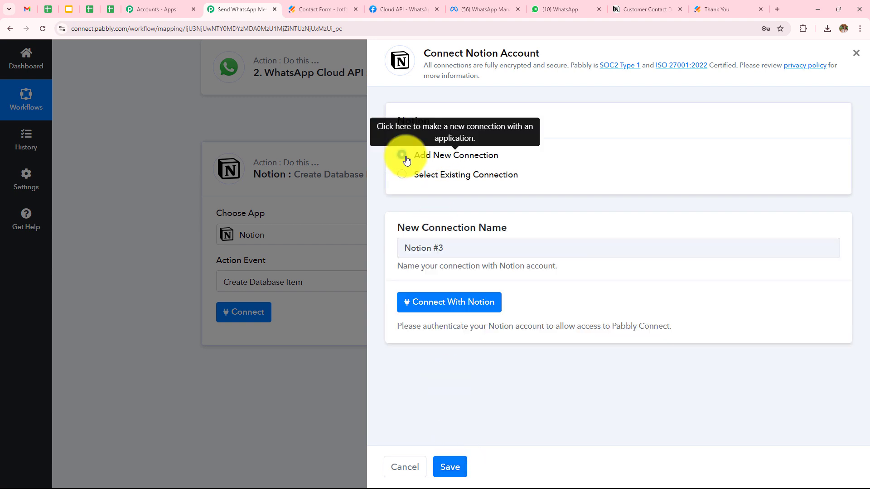
click(427, 307)
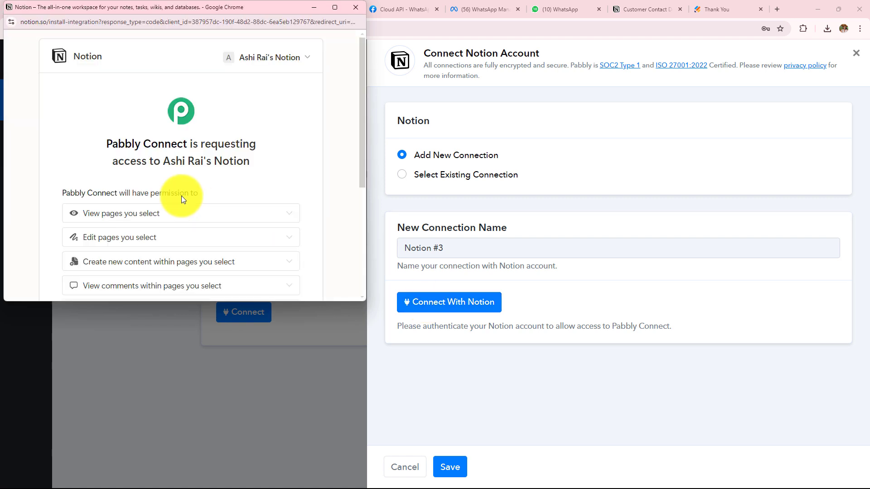
scroll(182, 199, down, 4)
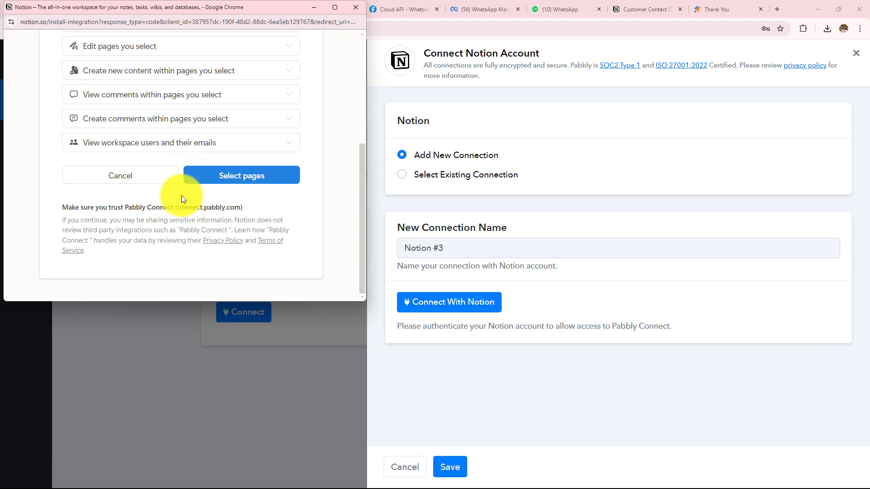
click(254, 179)
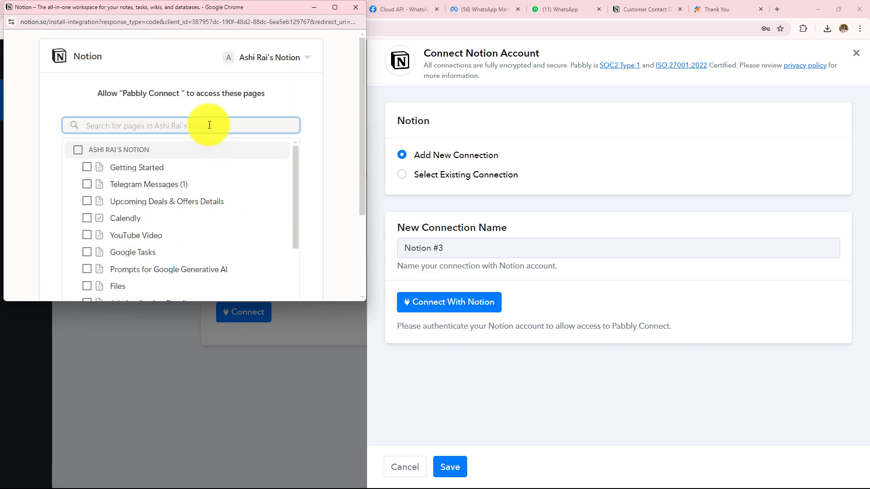
text(cus)
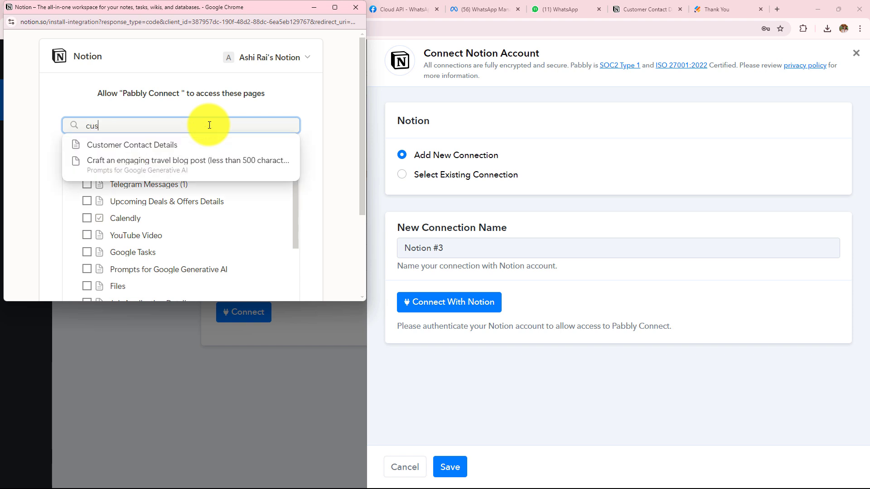
text(to)
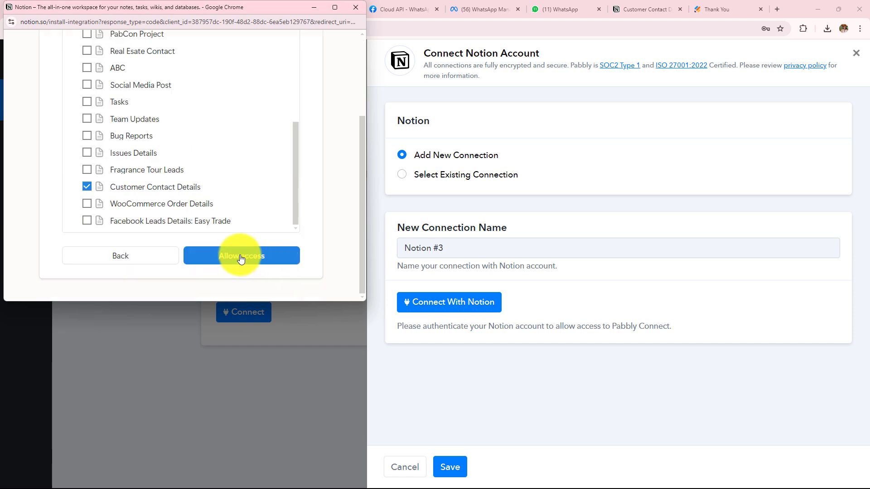
click(240, 259)
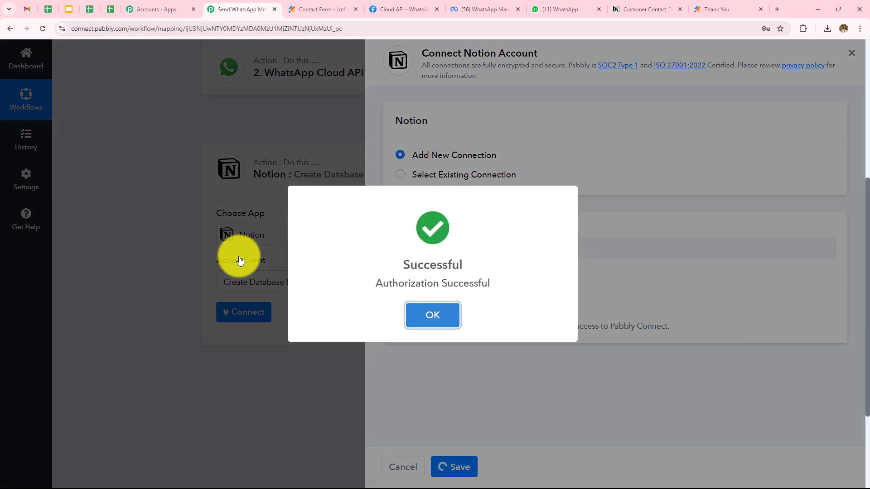
Dismiss the success message and map the Jotform city answer into the City field.
click(448, 314)
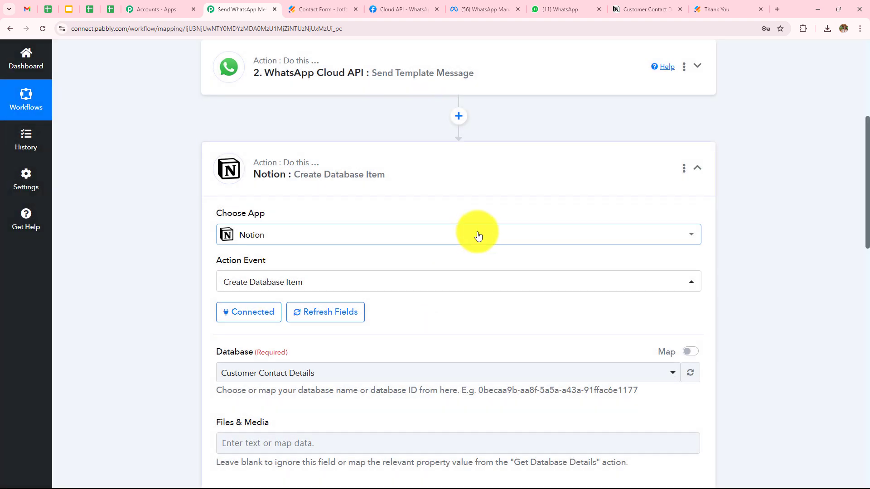
scroll(477, 232, down, 3)
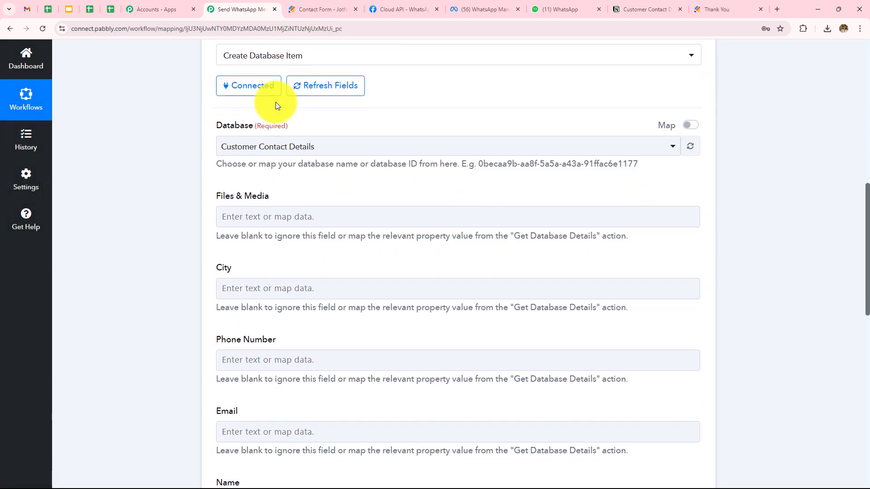
scroll(316, 340, down, 3)
scroll(314, 338, up, 3)
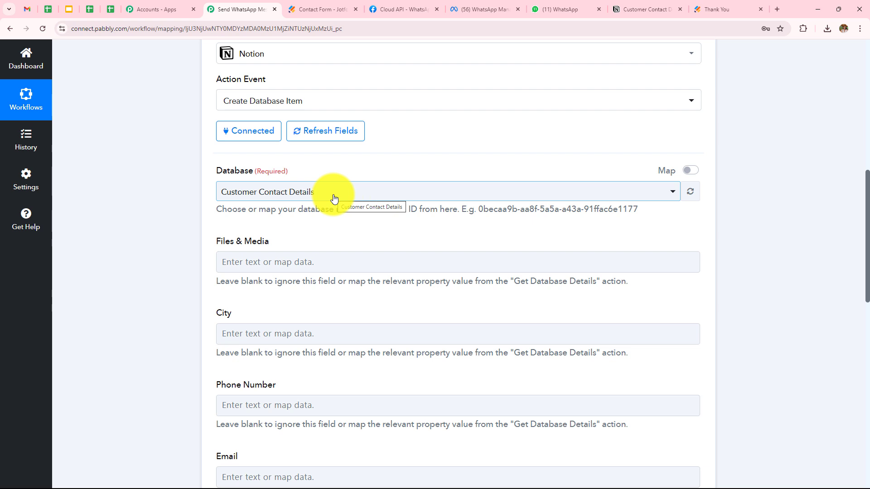
scroll(334, 199, down, 3)
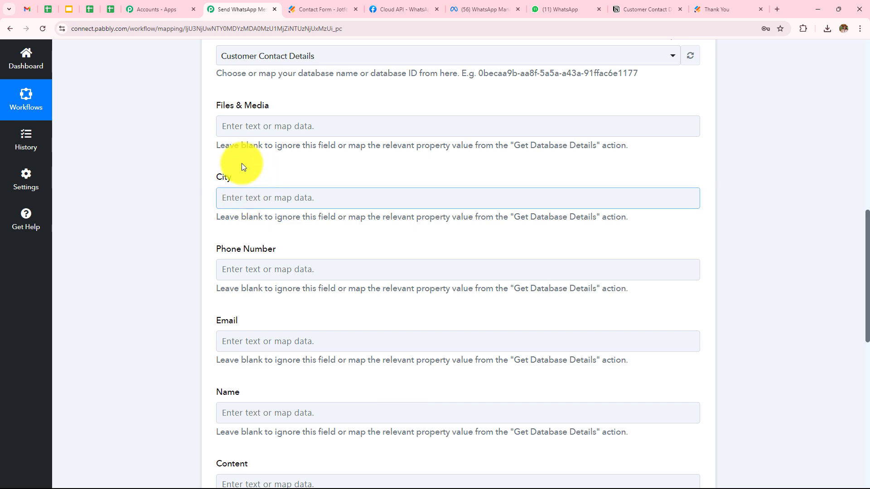
click(274, 199)
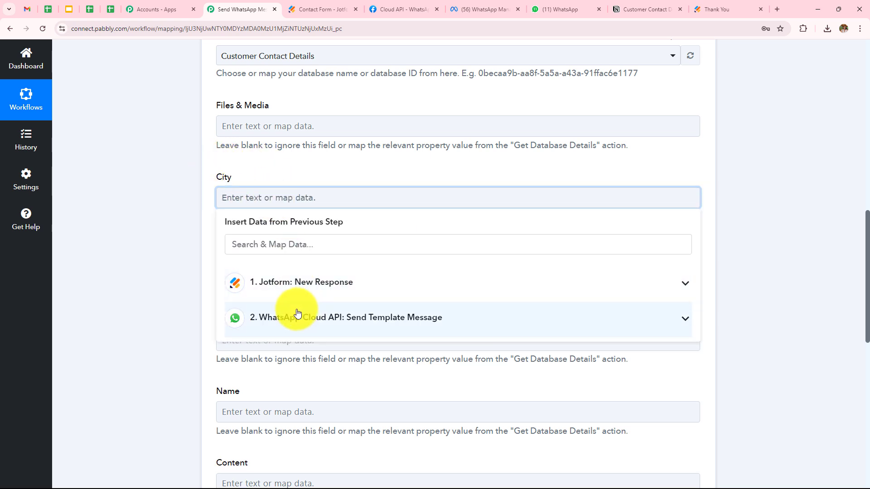
click(299, 286)
scroll(375, 334, down, 7)
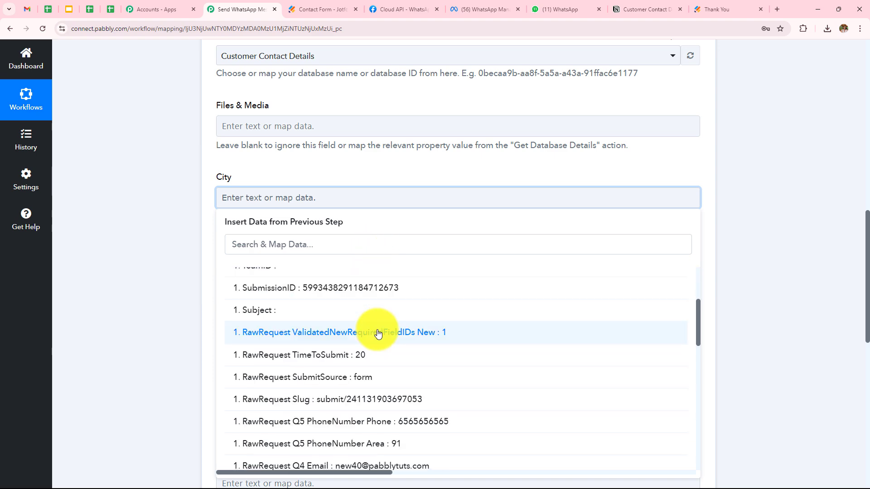
click(370, 358)
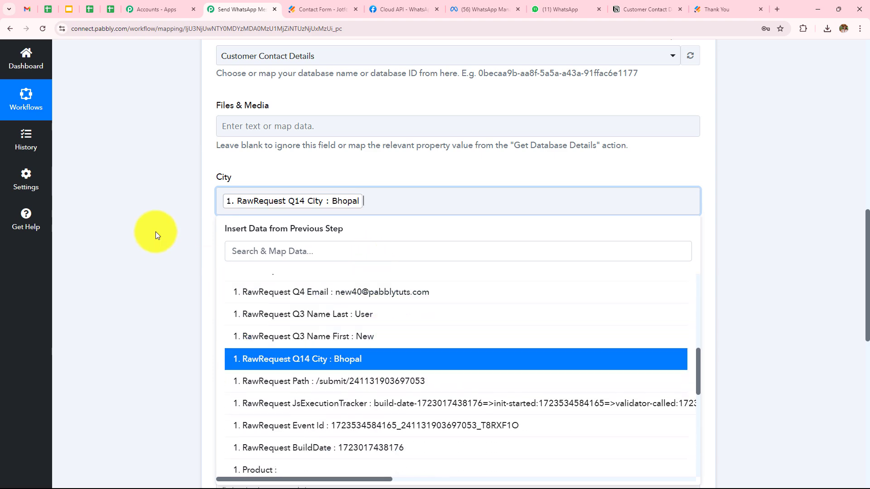
click(156, 233)
Map the Jotform phone number and email answers into Phone Number and Email.
click(302, 270)
click(348, 357)
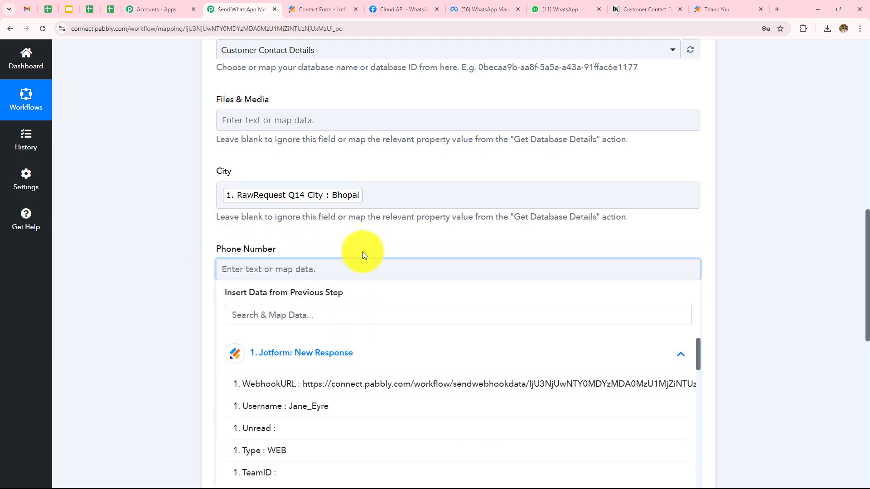
scroll(362, 252, down, 5)
click(402, 410)
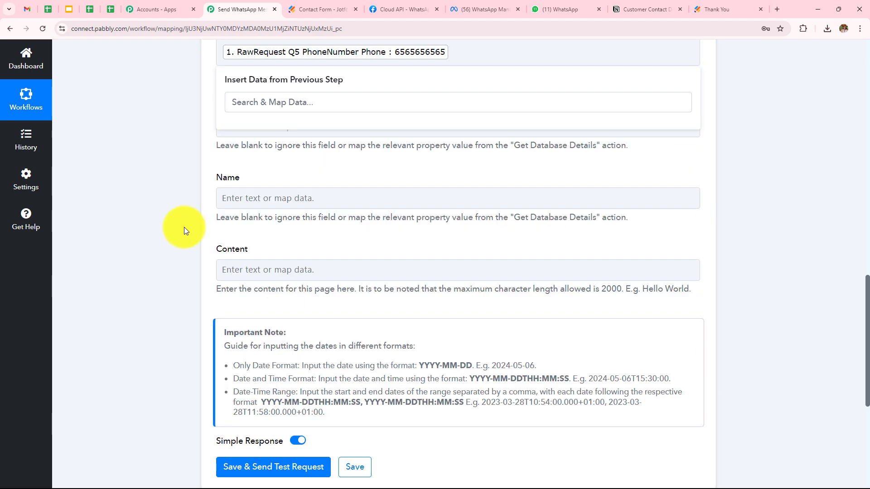
click(290, 126)
click(322, 217)
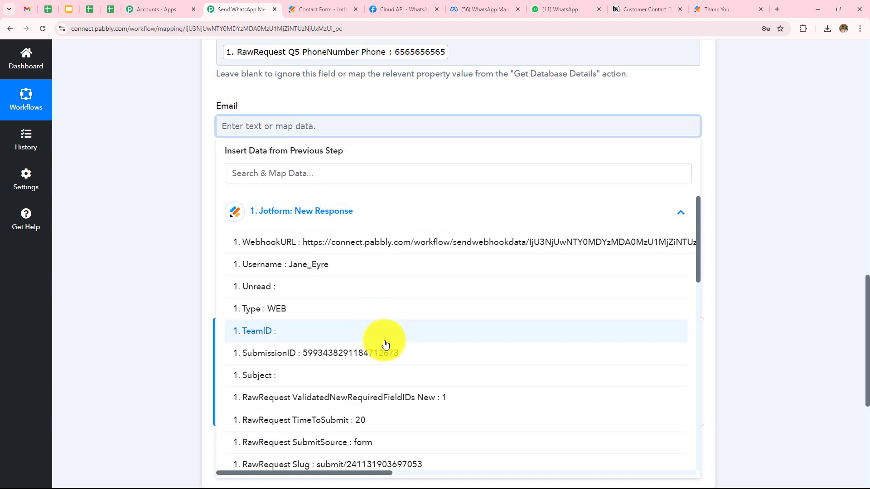
scroll(385, 348, down, 5)
click(386, 350)
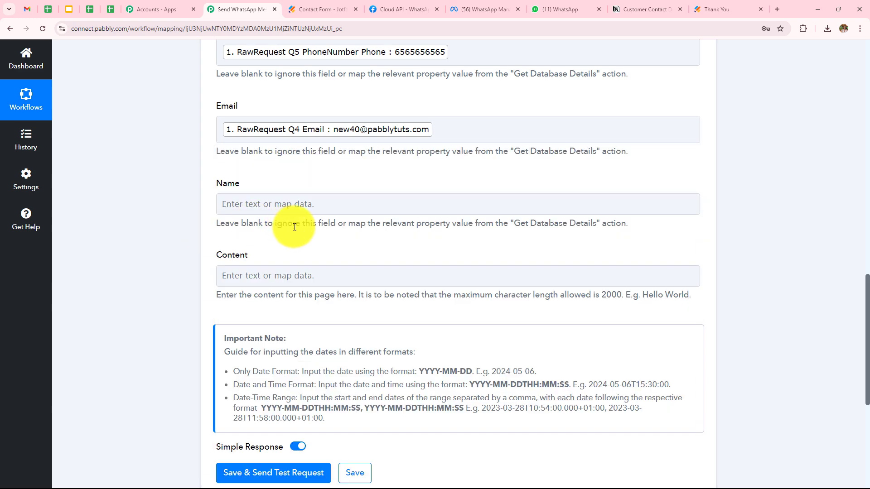
Fill the Name field with the submitted first name followed by the last name.
click(311, 203)
click(335, 292)
scroll(337, 295, down, 5)
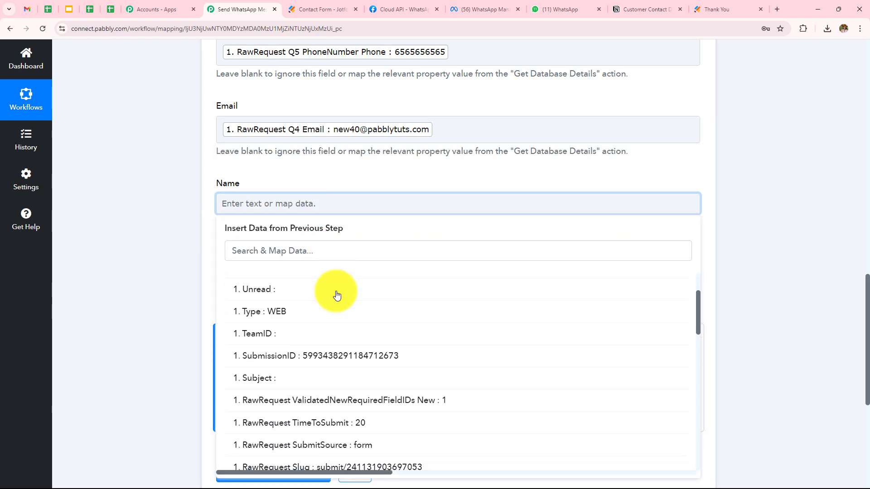
scroll(398, 402, down, 2)
click(372, 388)
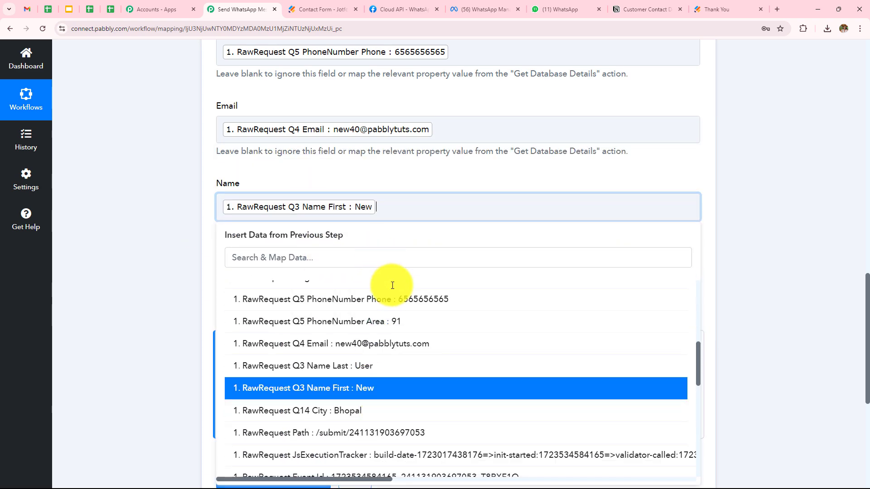
click(369, 366)
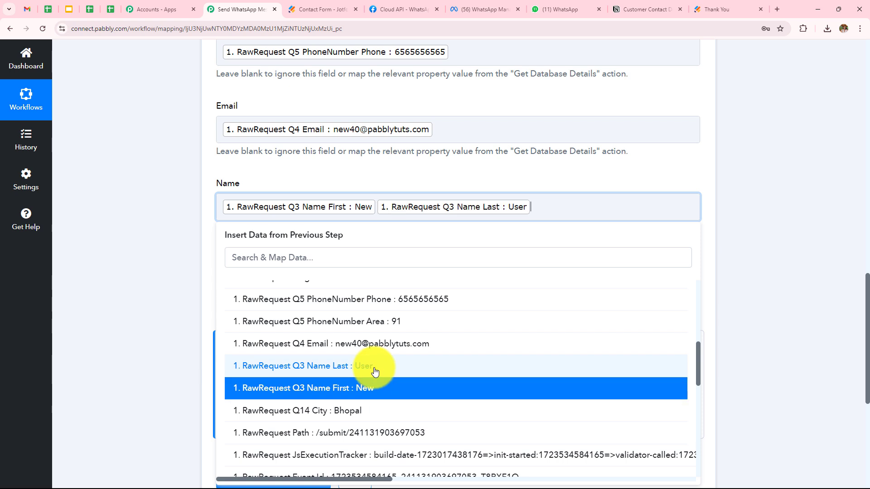
click(376, 205)
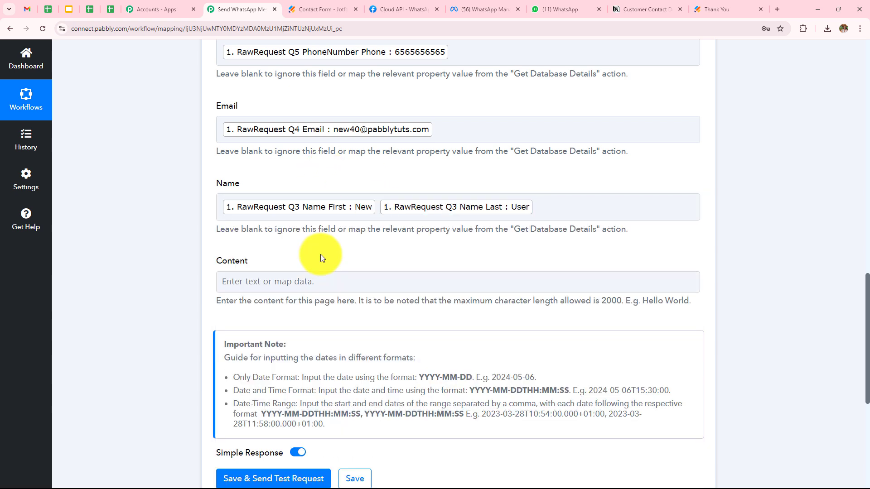
click(289, 282)
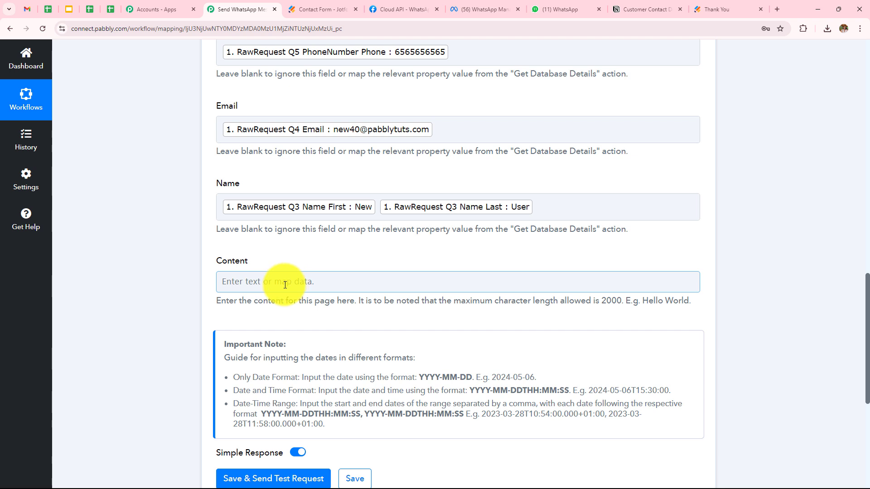
scroll(284, 286, up, 3)
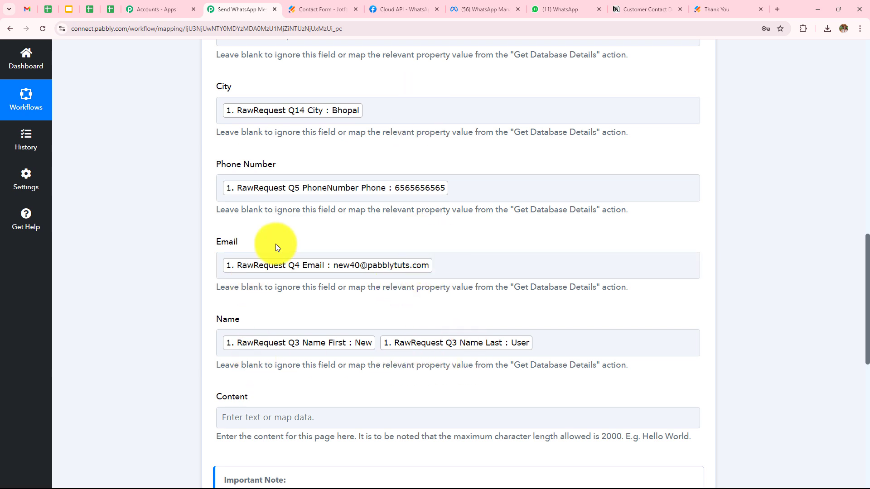
scroll(550, 216, down, 3)
scroll(551, 216, down, 3)
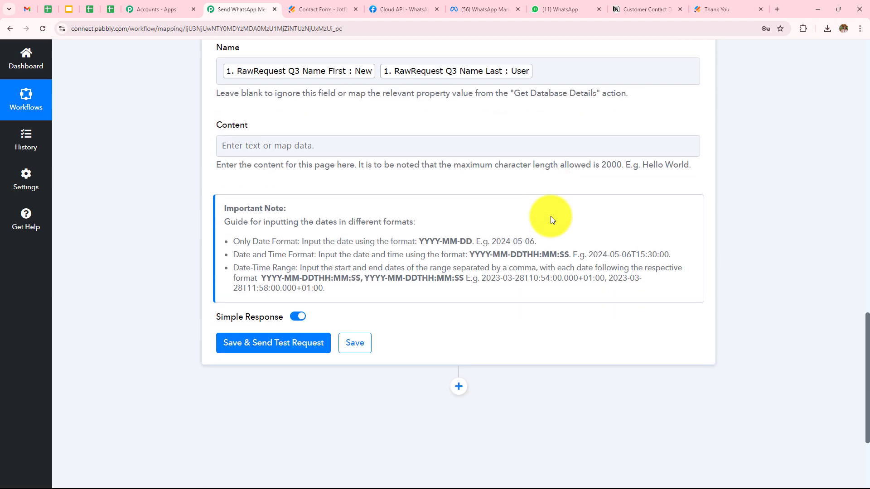
Save and test the Notion step, then confirm the new Bhopal row in Notion.
click(267, 346)
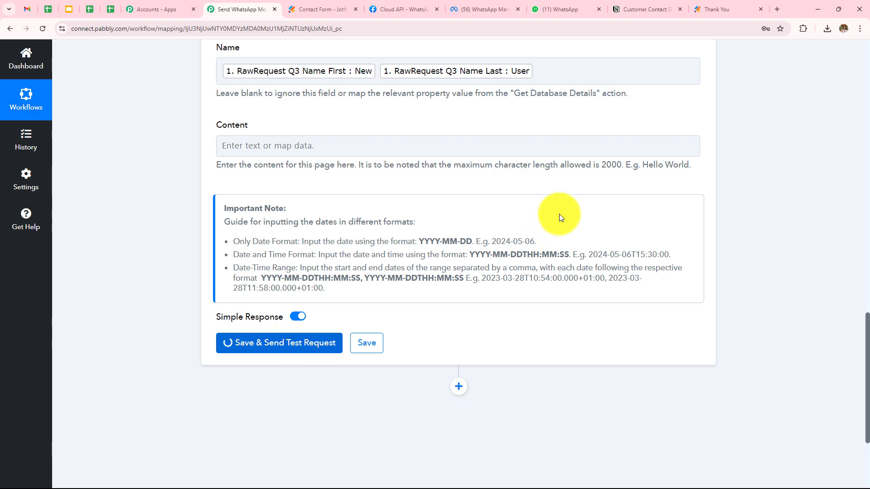
scroll(559, 214, down, 5)
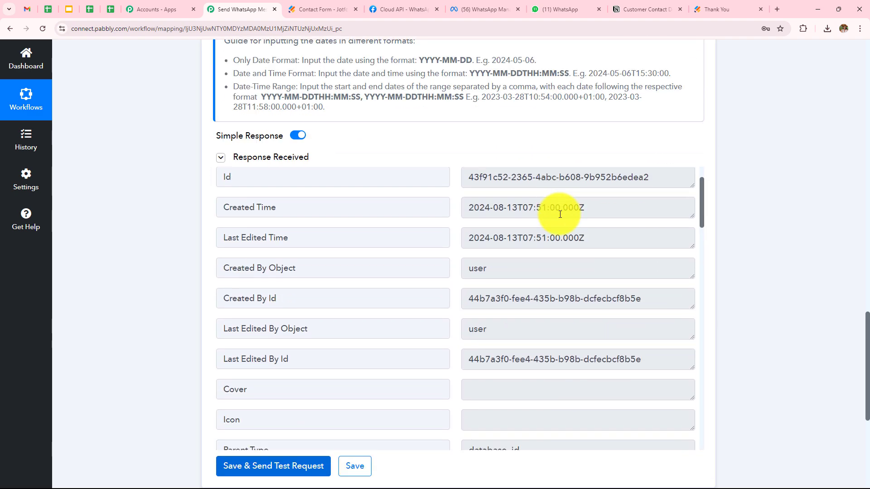
scroll(560, 214, down, 18)
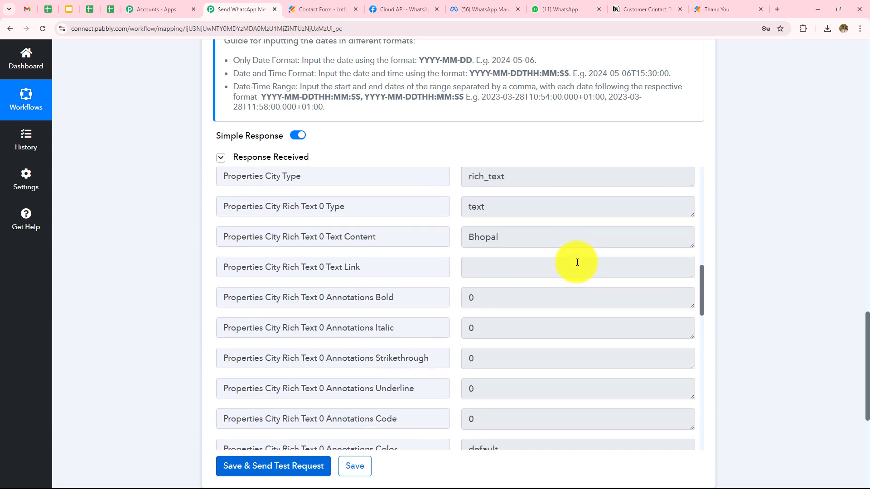
scroll(577, 263, down, 1)
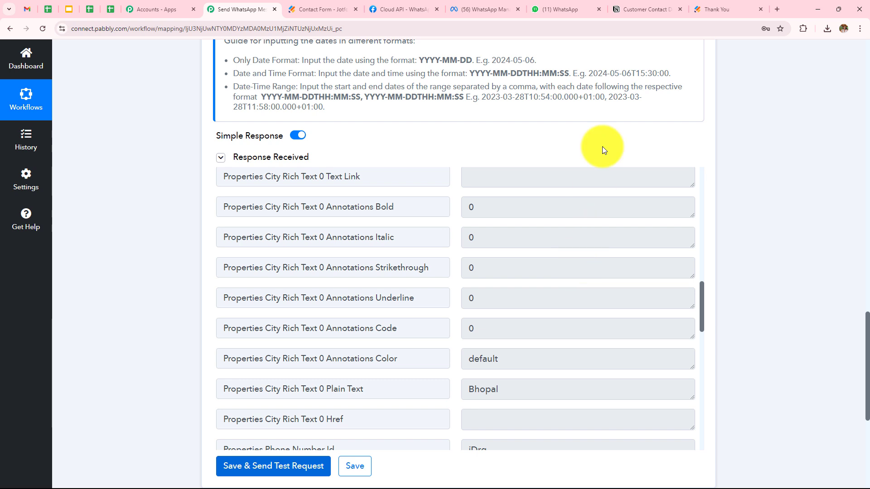
click(636, 9)
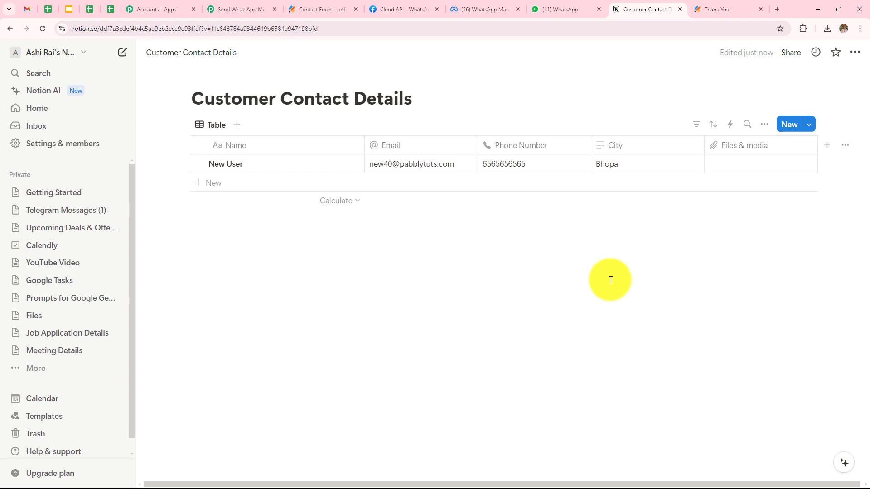
Reload the Jotform contact form and enter the name Latest User.
click(716, 9)
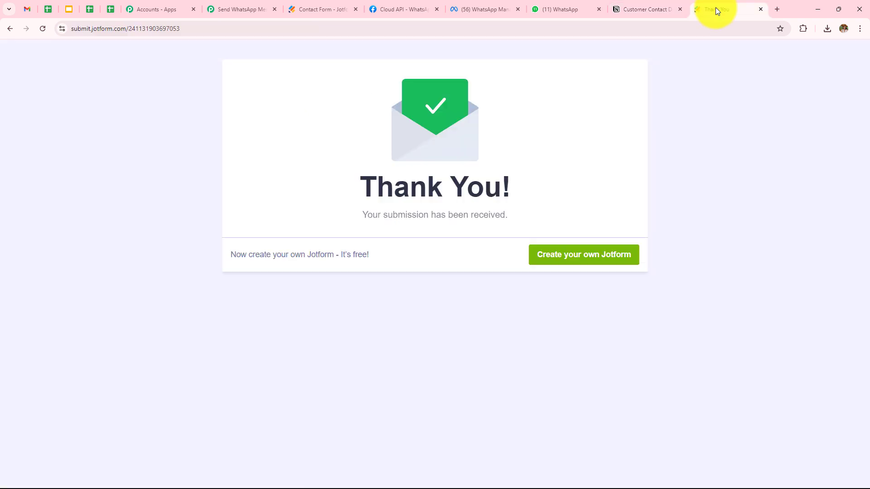
click(42, 30)
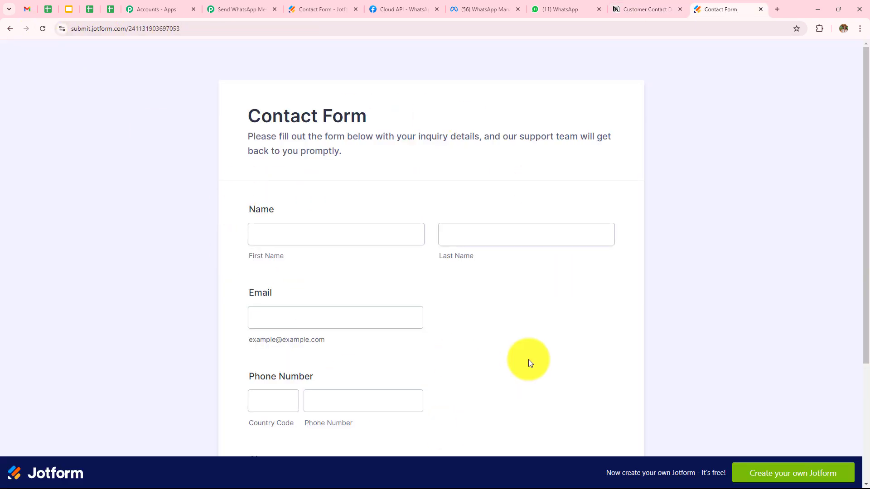
click(333, 240)
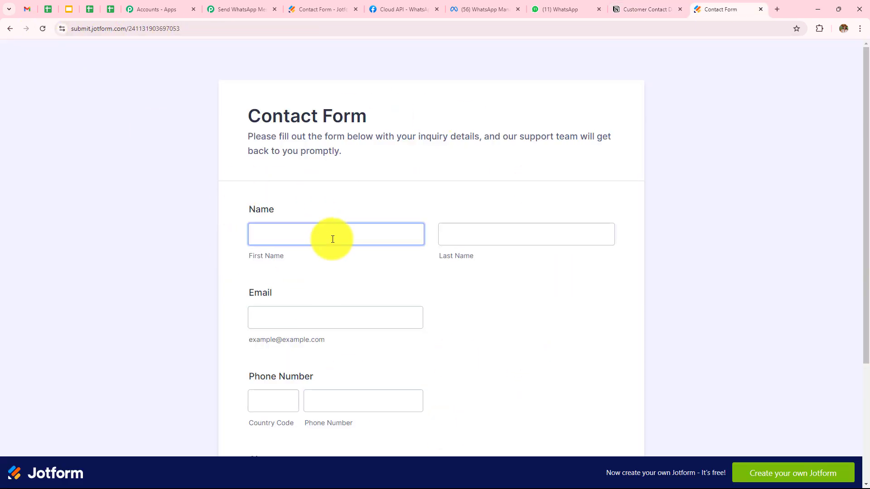
click(332, 239)
text(Latesr)
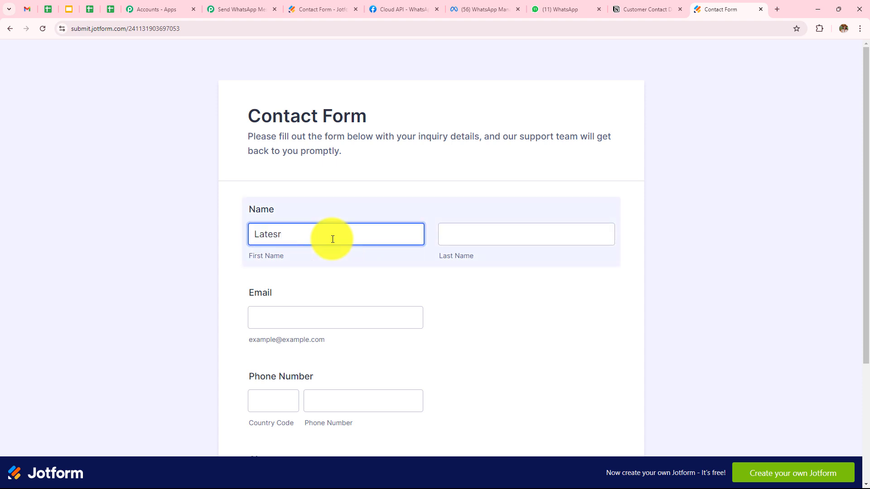
key(BackSpace)
text(test)
scroll(345, 236, down, 1)
click(455, 196)
text(U)
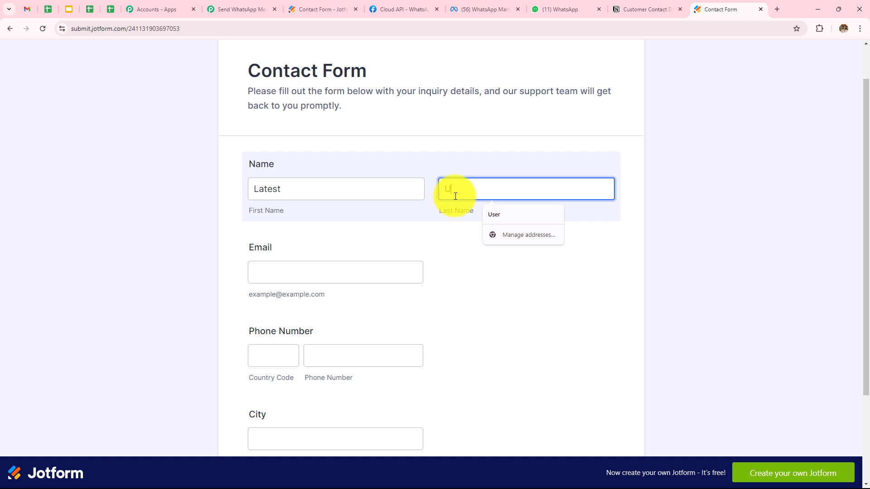
text(sse)
key(BackSpace)
key(BackSpace)
text(ser)
Enter the email, country code 91, phone number and city Jaipur, then submit.
click(368, 272)
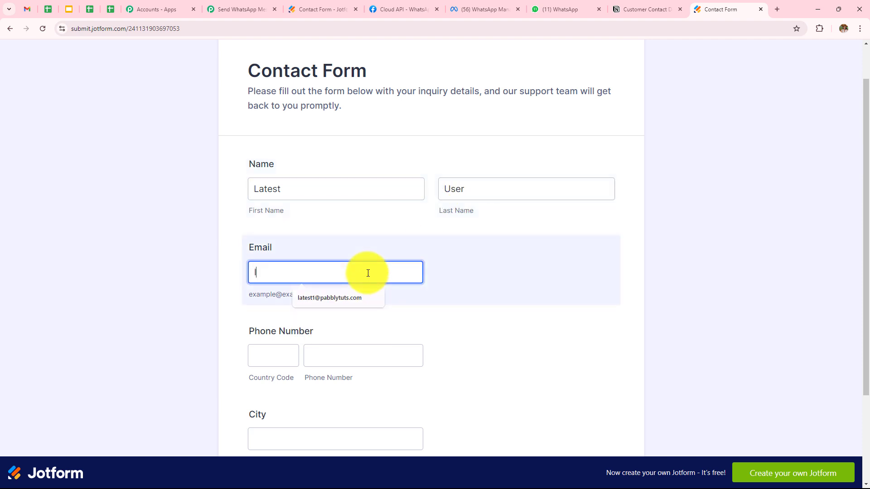
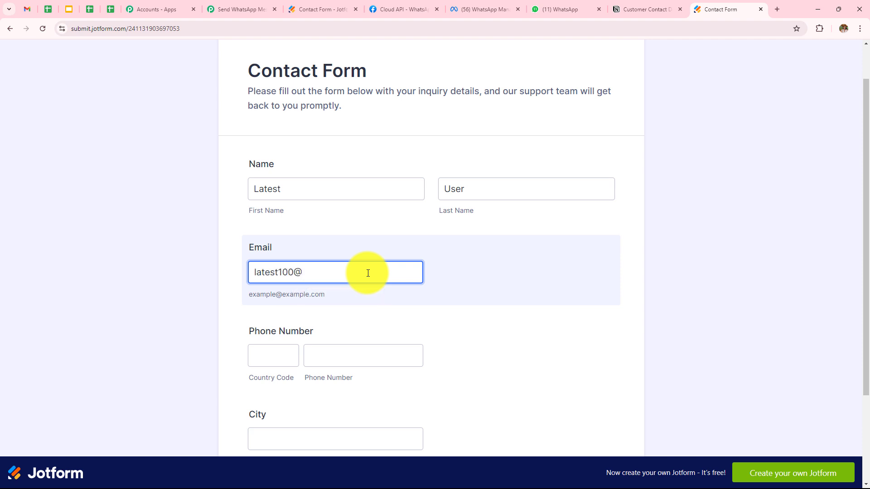
scroll(317, 272, down, 2)
click(290, 266)
text(91)
key(Tab)
text(6060606060)
click(340, 350)
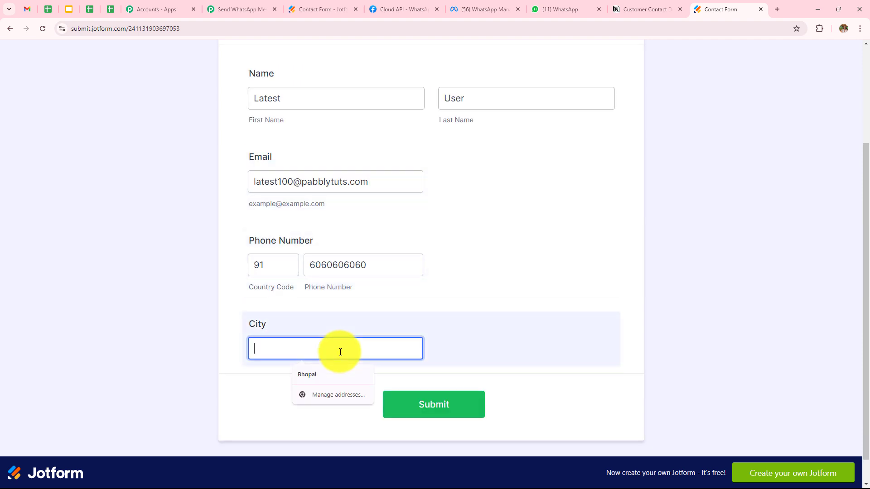
text(Jaipur)
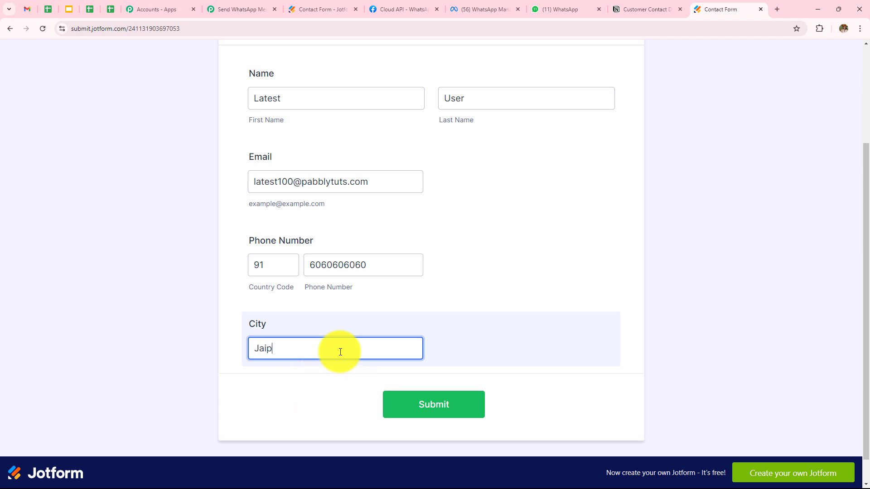
click(405, 416)
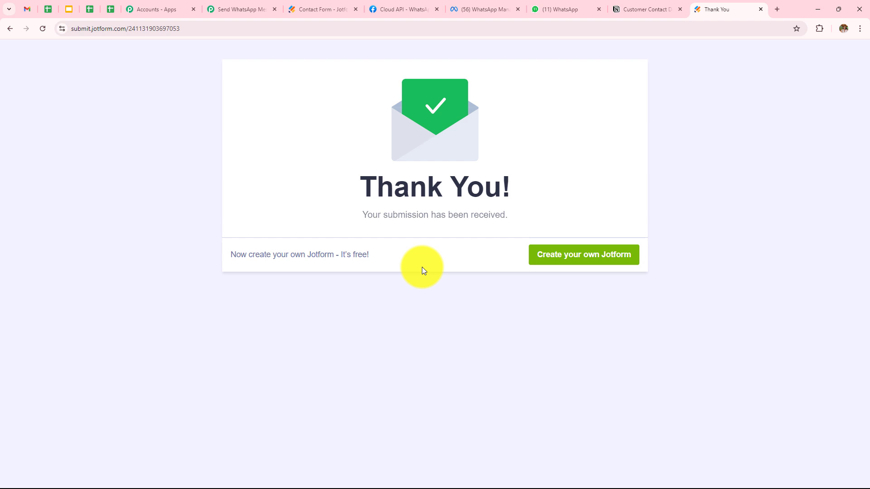
click(564, 10)
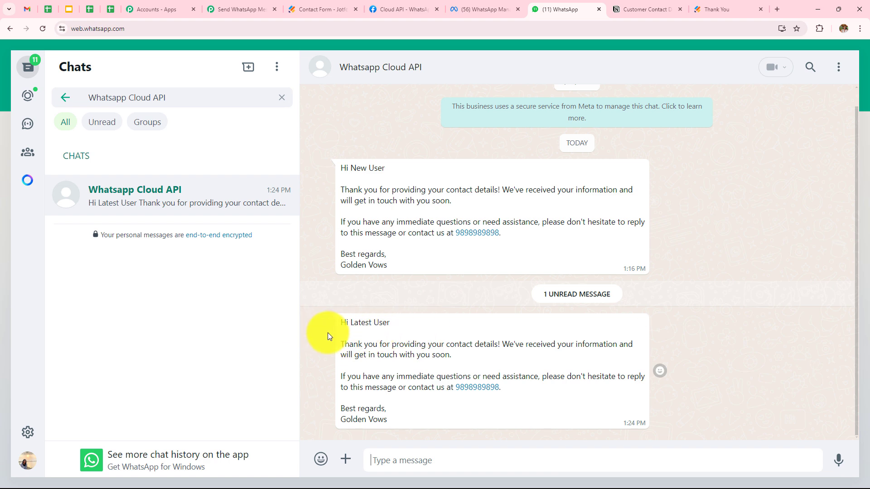
Check the Notion table for the Latest User row from Jaipur, then return to Pabbly.
click(630, 9)
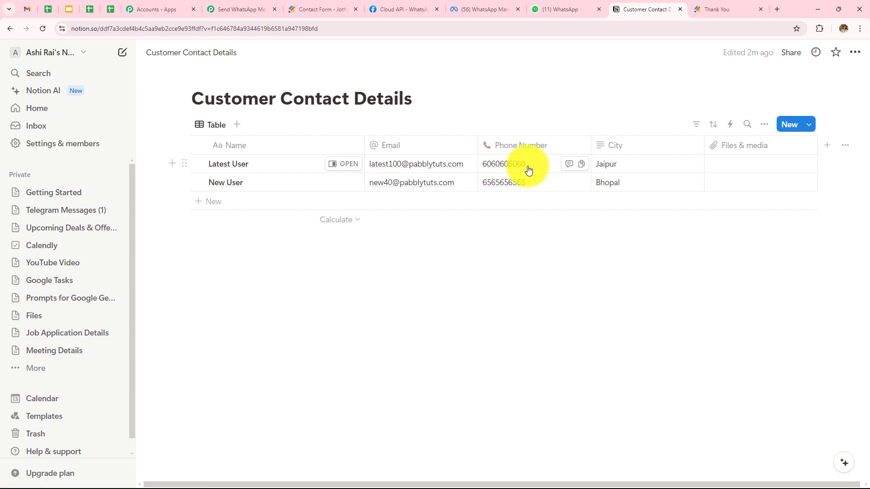
click(242, 9)
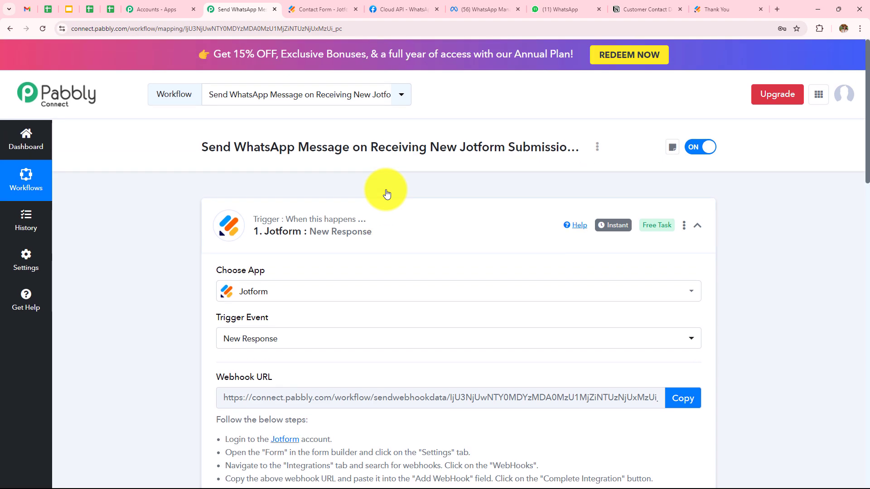
Scroll through the workflow's three steps and recheck the WhatsApp chat.
scroll(398, 213, down, 3)
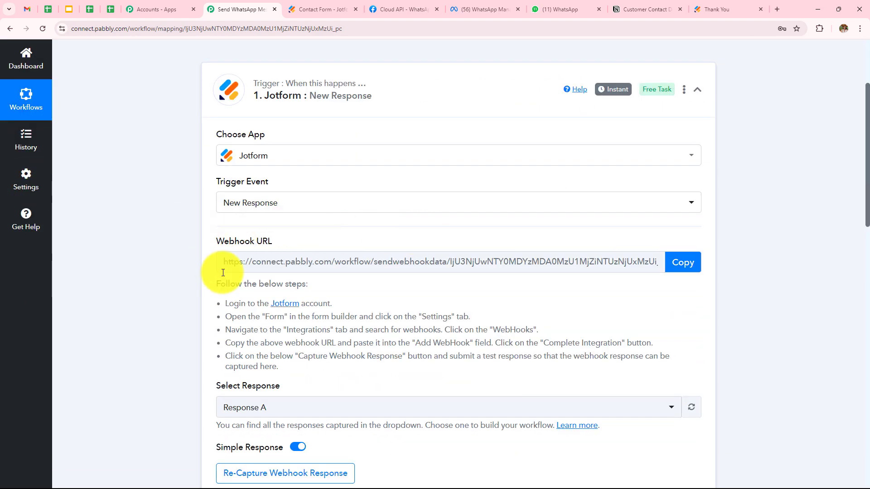
scroll(520, 204, down, 7)
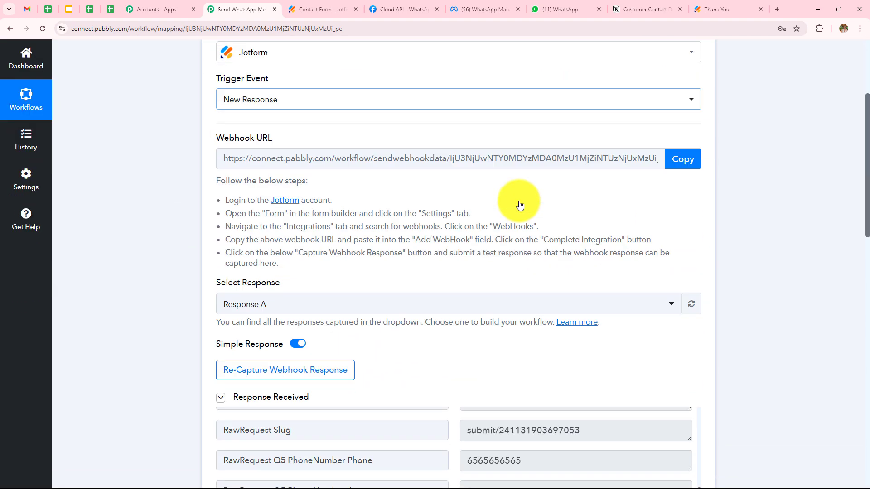
scroll(523, 239, down, 8)
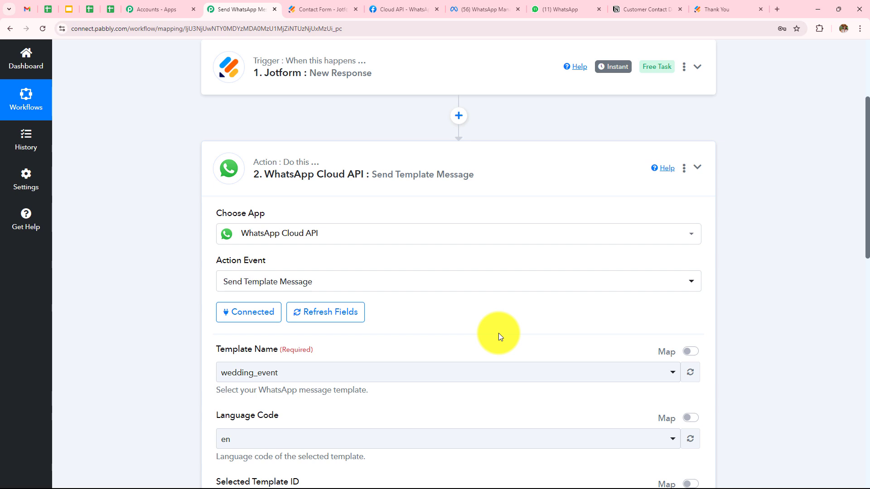
scroll(497, 301, down, 12)
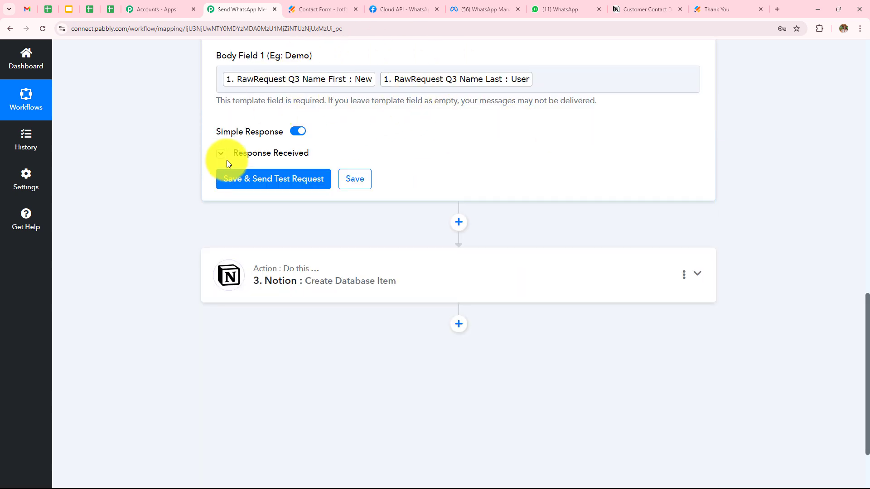
click(562, 9)
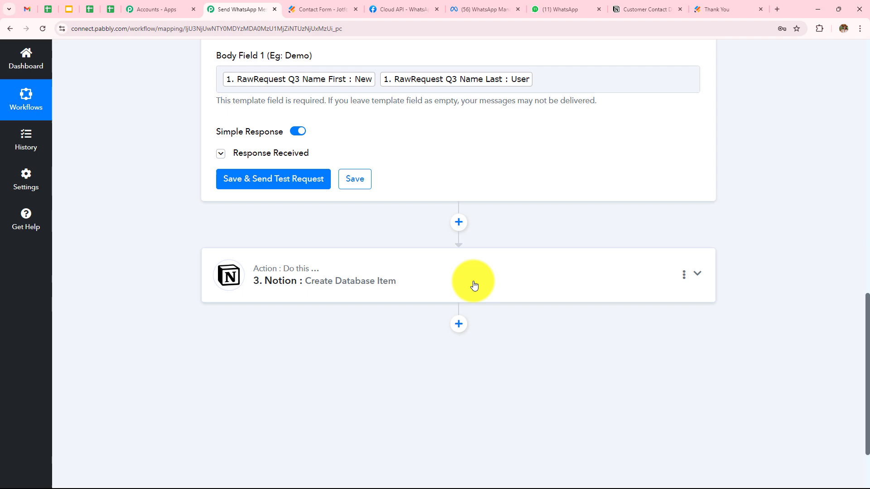
Expand the Notion step's response, compare it with the Notion table, and return to the workflow top.
click(474, 285)
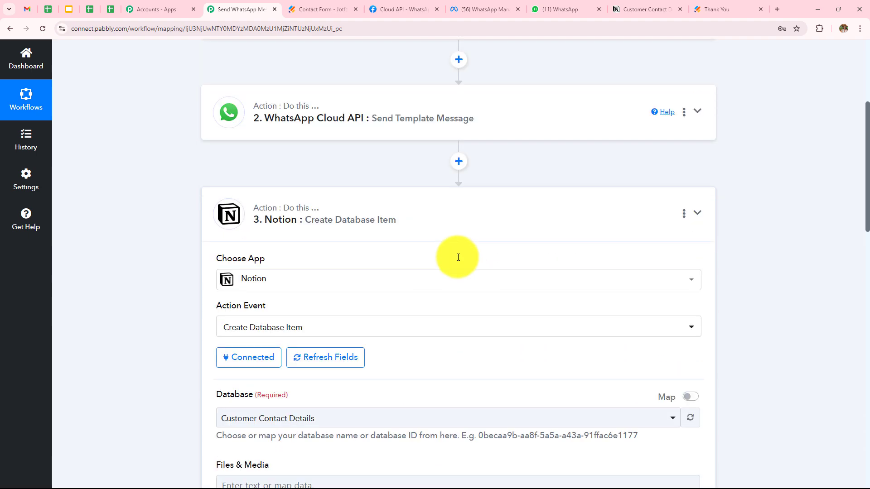
scroll(458, 257, down, 3)
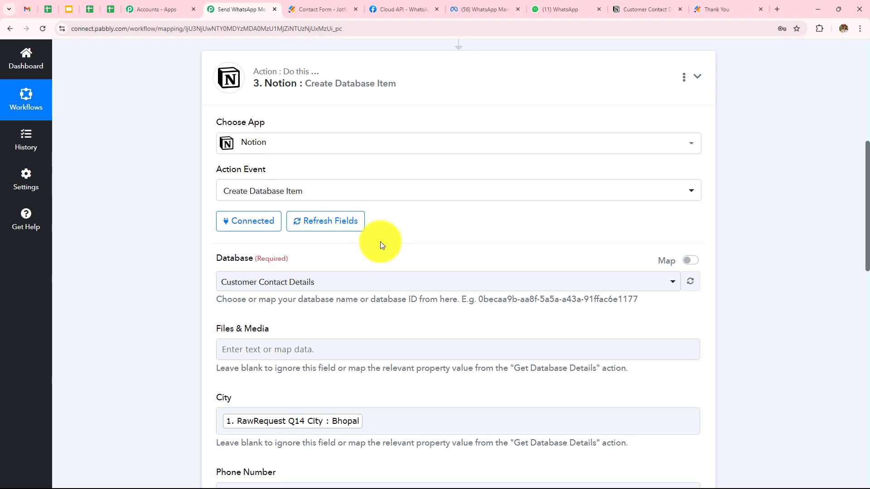
scroll(380, 241, down, 6)
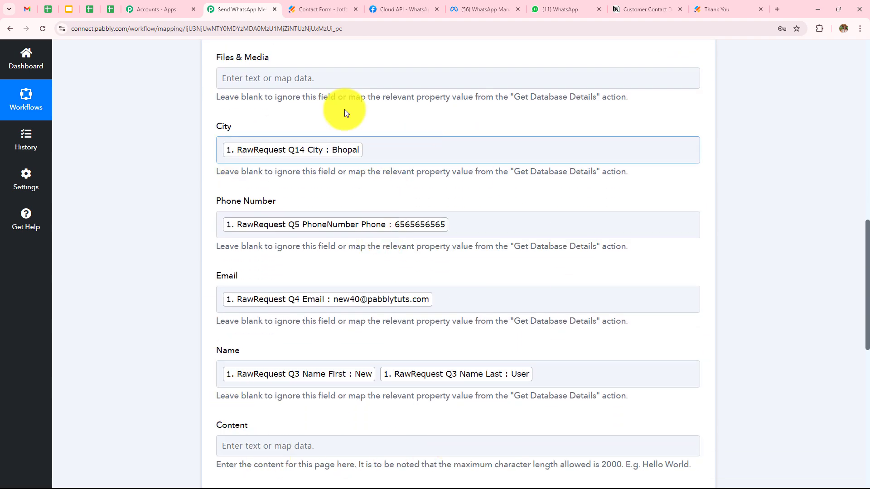
scroll(434, 321, down, 4)
scroll(434, 319, down, 4)
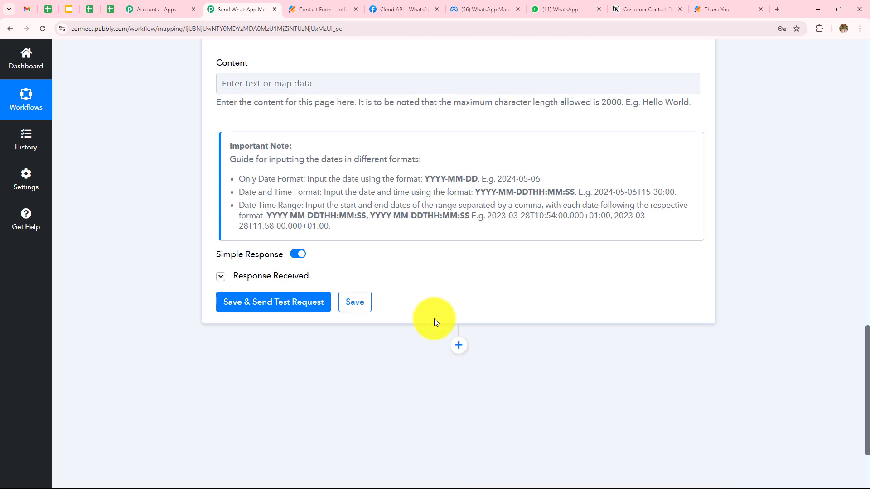
click(261, 279)
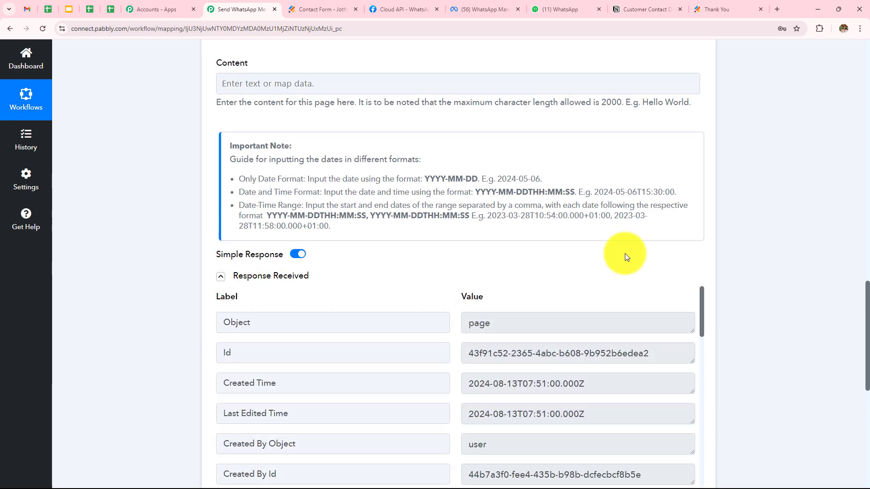
click(645, 9)
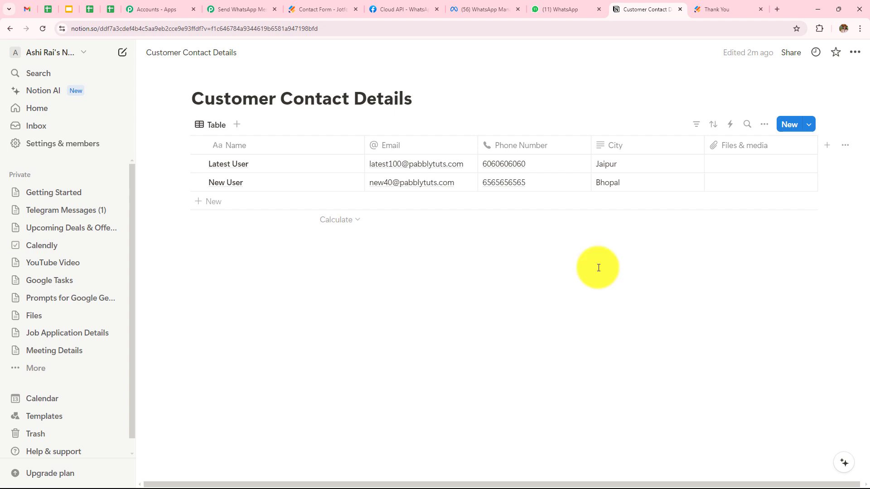
click(238, 9)
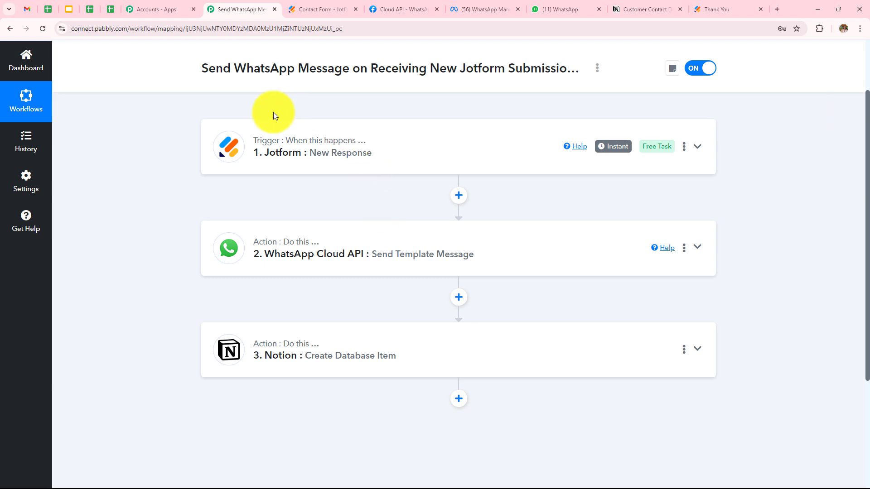
scroll(310, 303, up, 2)
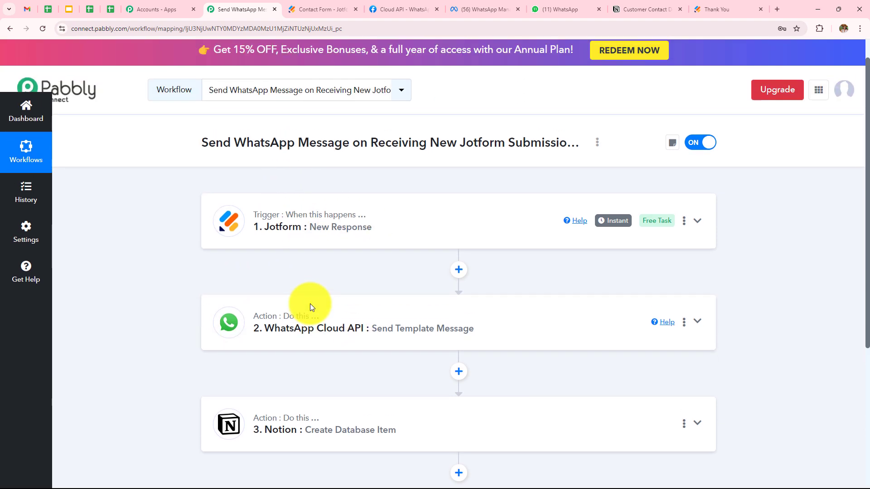